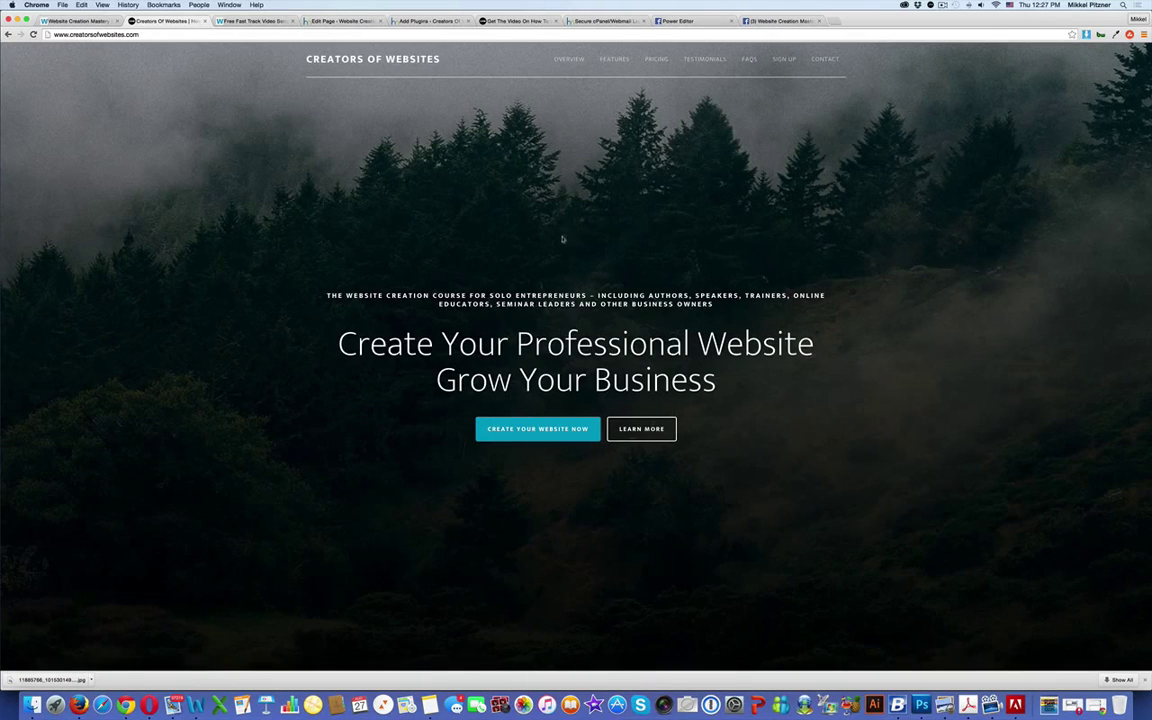
- Look through the Creators Of Websites front page from the hero section to the course modules and return to the start
scroll(562, 232, "down", 1)
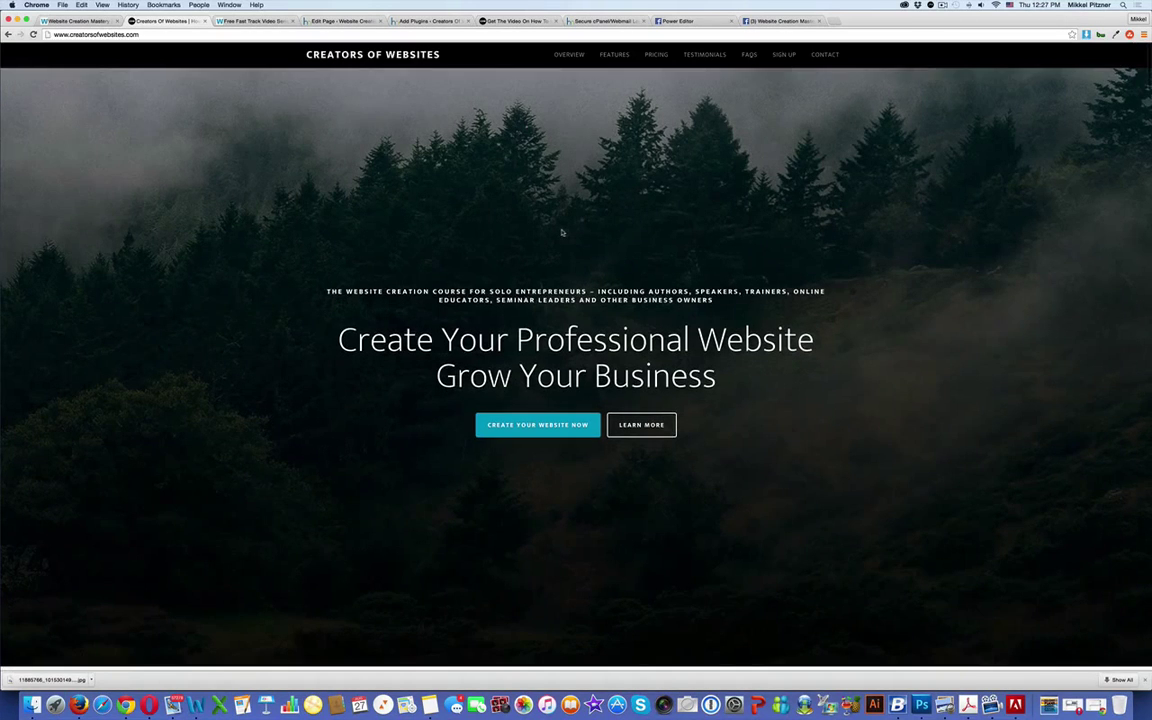
scroll(562, 232, "up", 1)
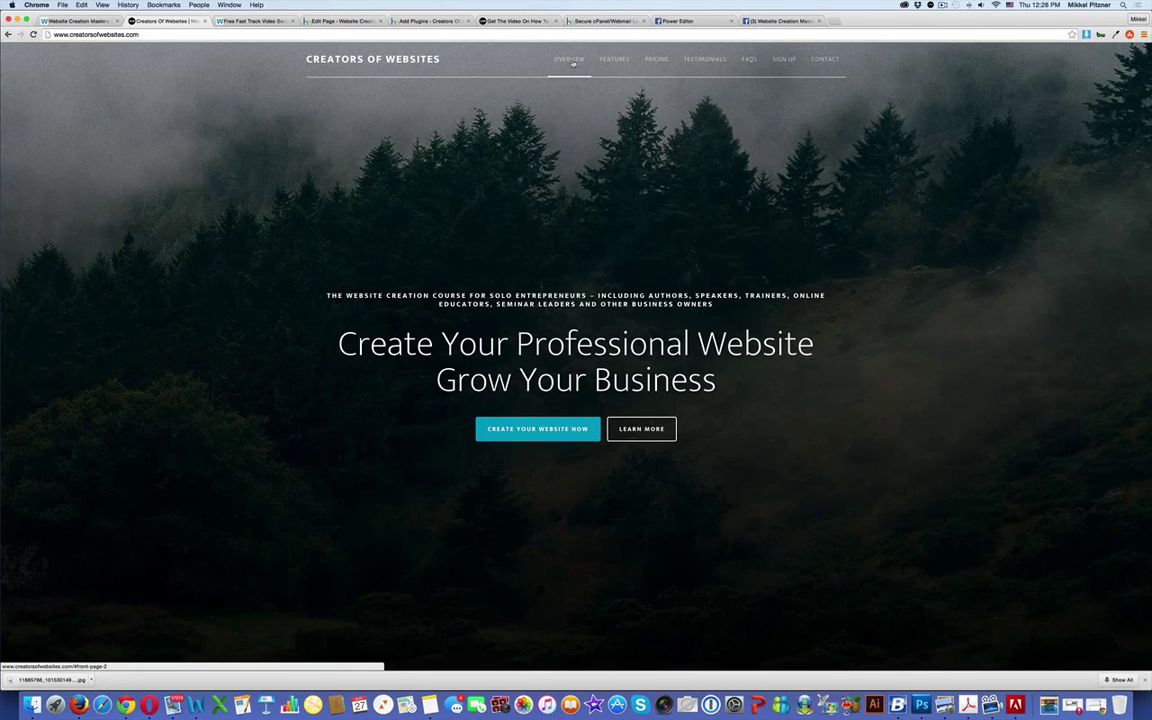
scroll(826, 200, "down", 3)
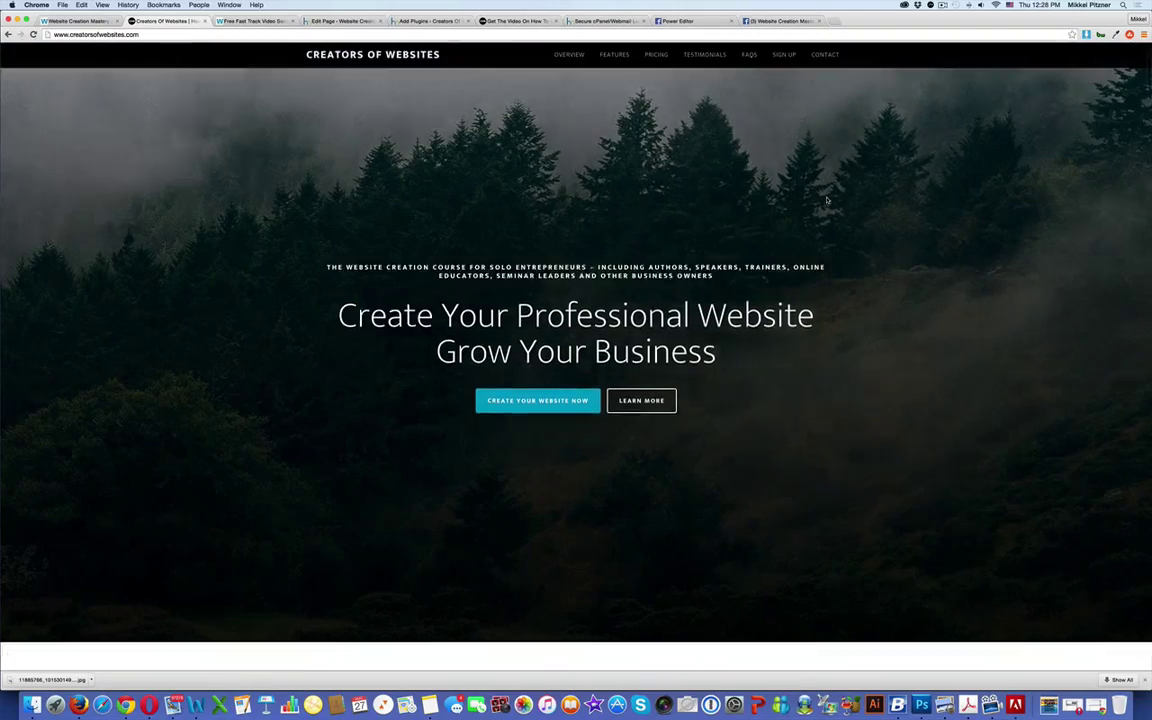
scroll(826, 200, "down", 15)
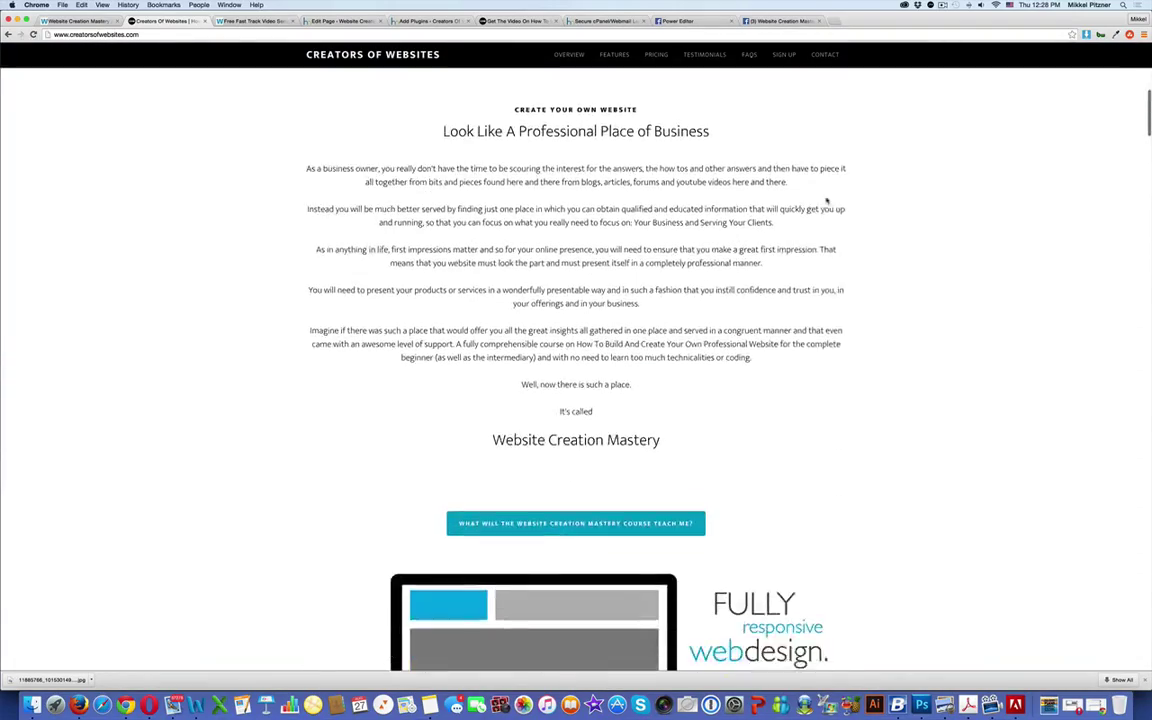
scroll(826, 200, "down", 11)
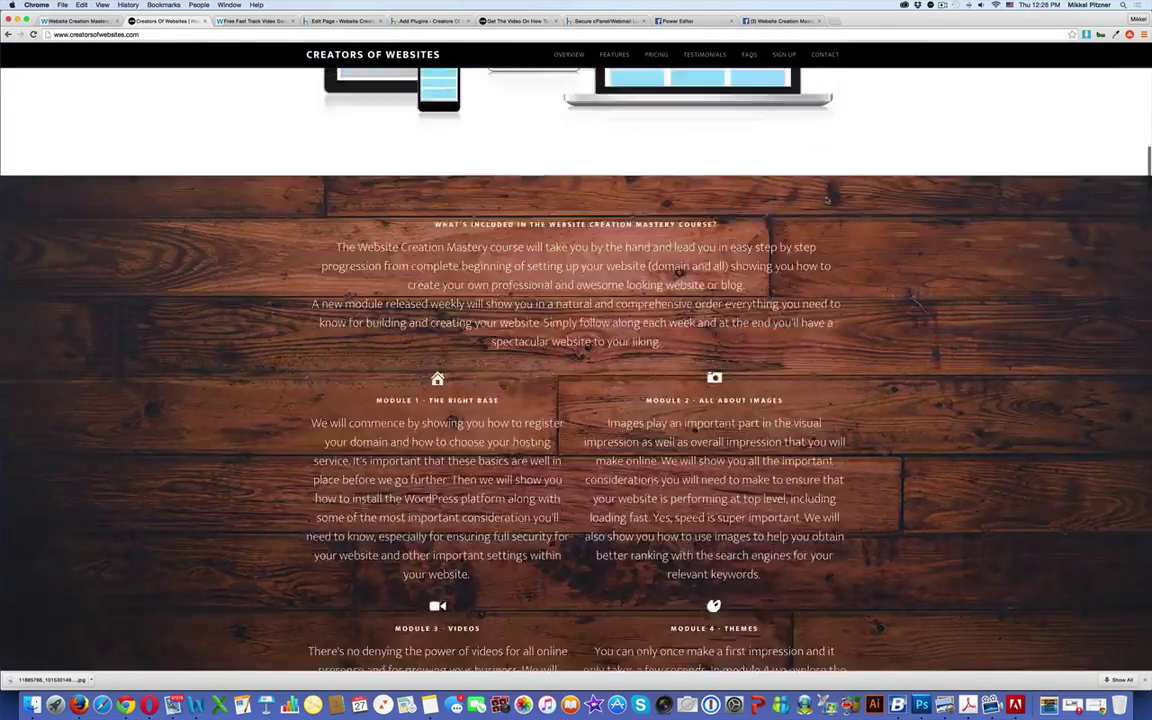
scroll(826, 200, "down", 6)
scroll(826, 200, "up", 20)
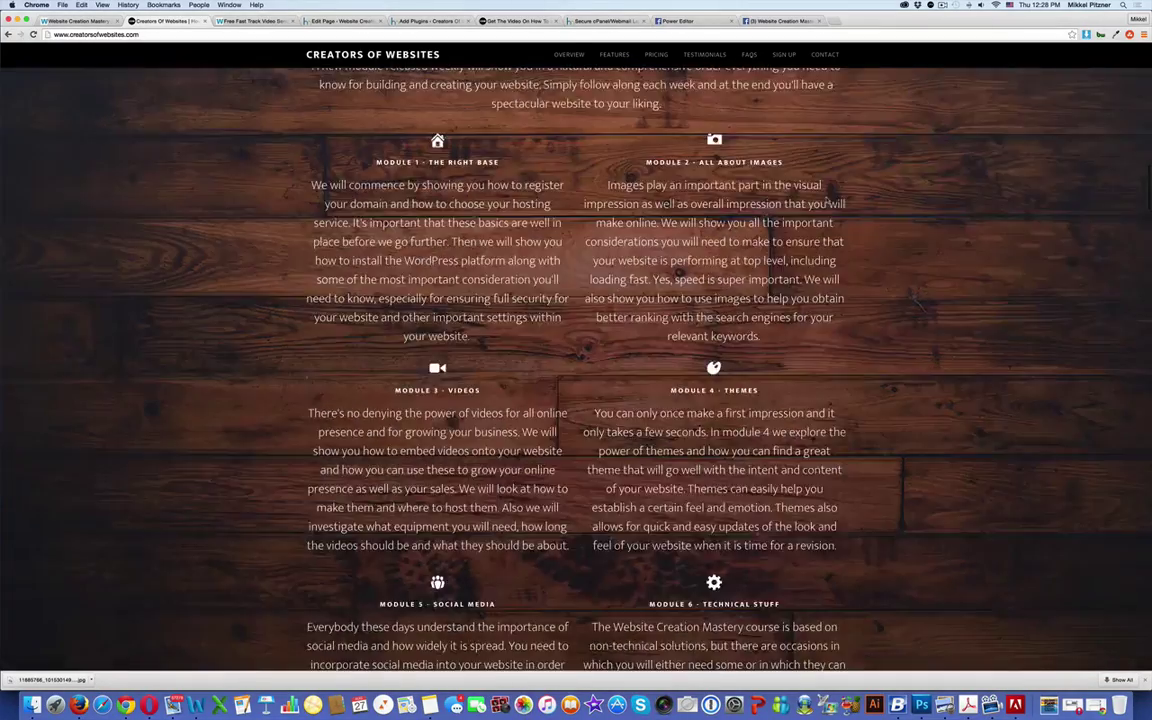
scroll(826, 200, "up", 9)
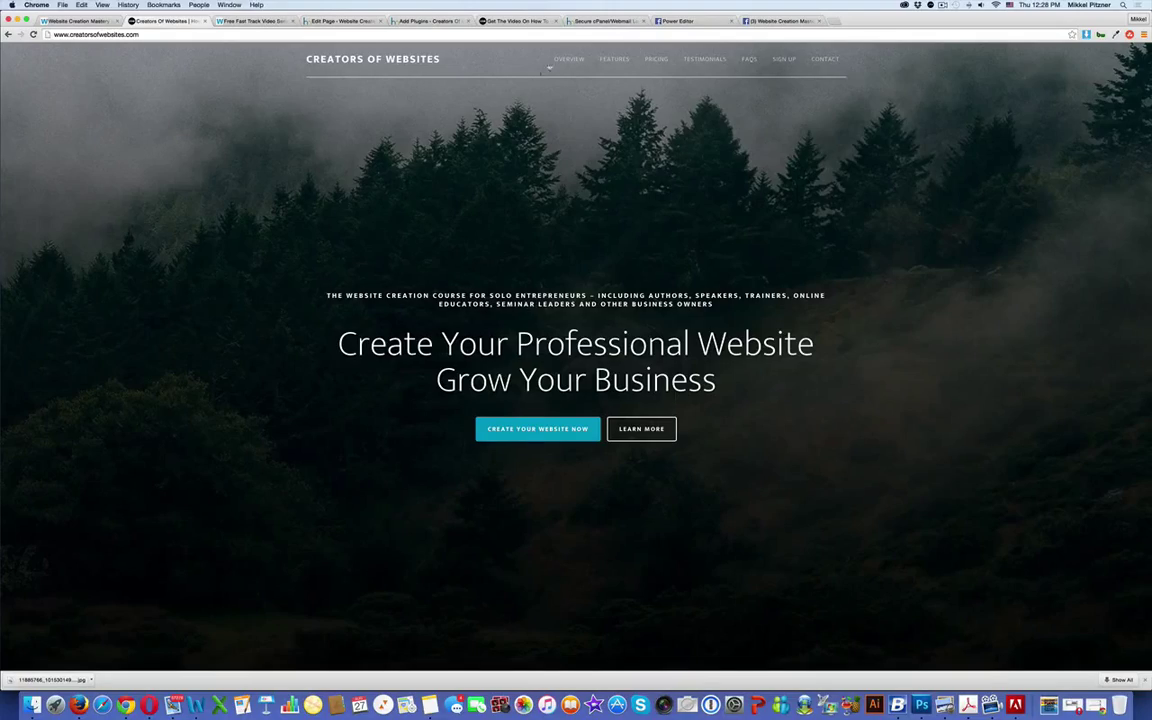
- View the Features, Pricing, Testimonials, FAQs and Overview sections of the one-page site, then reload its home page
left_click(614, 58)
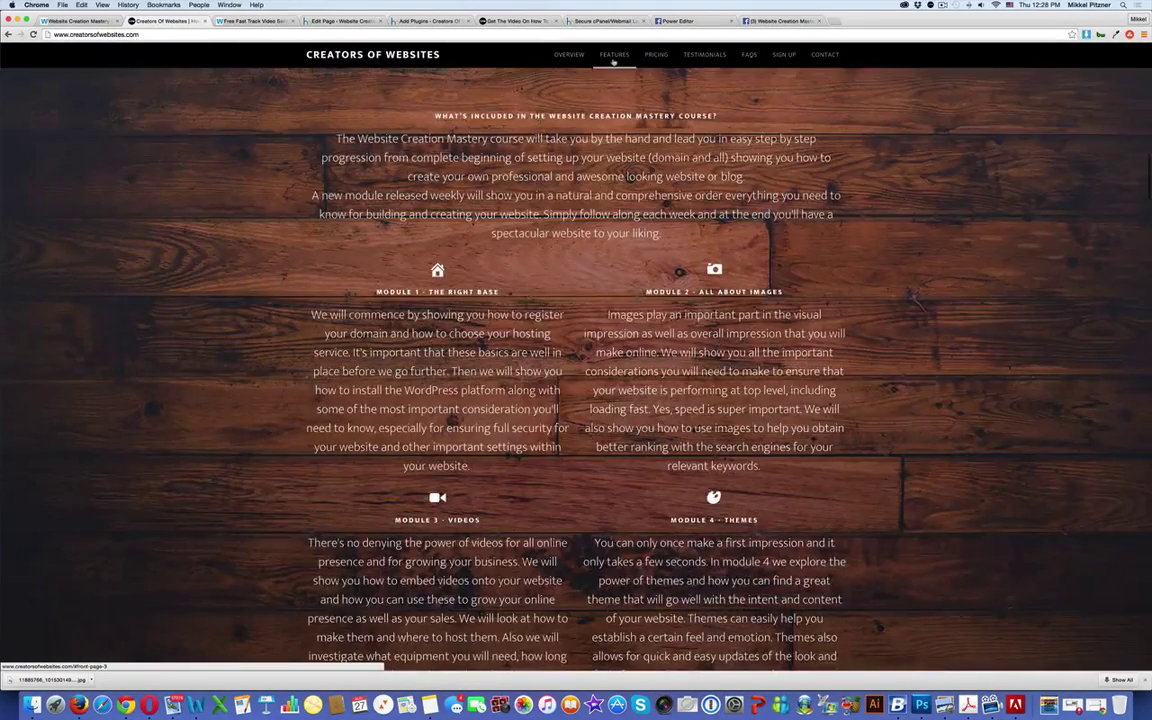
left_click(657, 57)
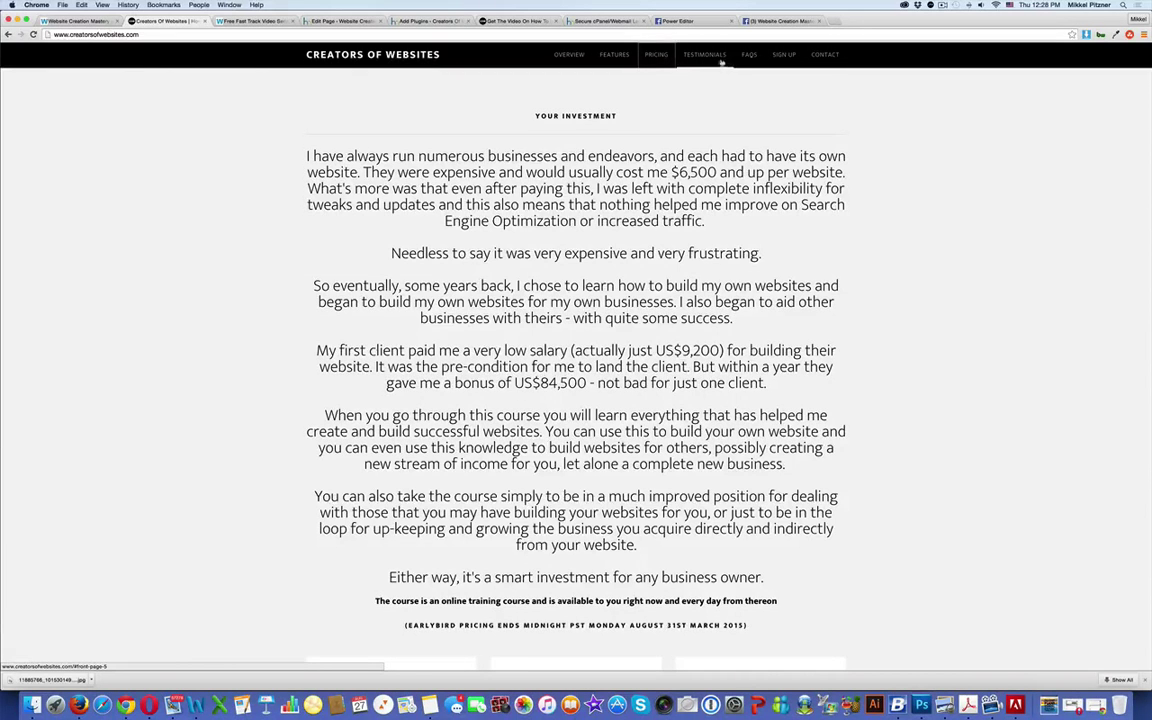
left_click(705, 56)
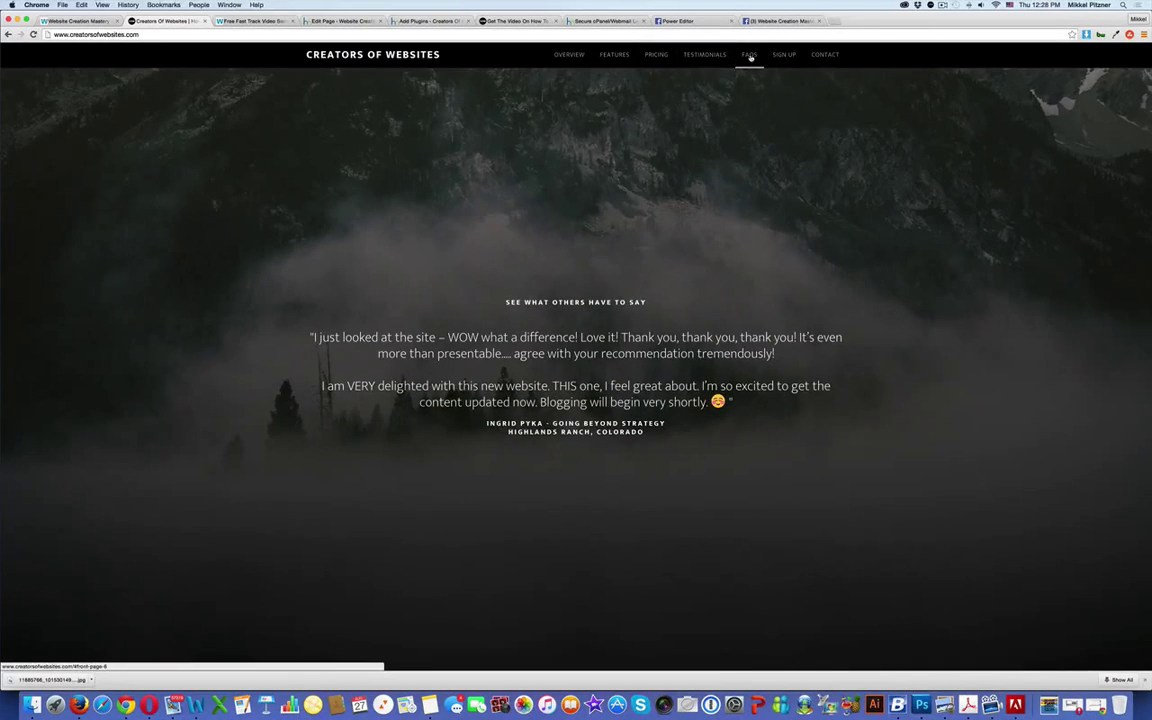
left_click(749, 55)
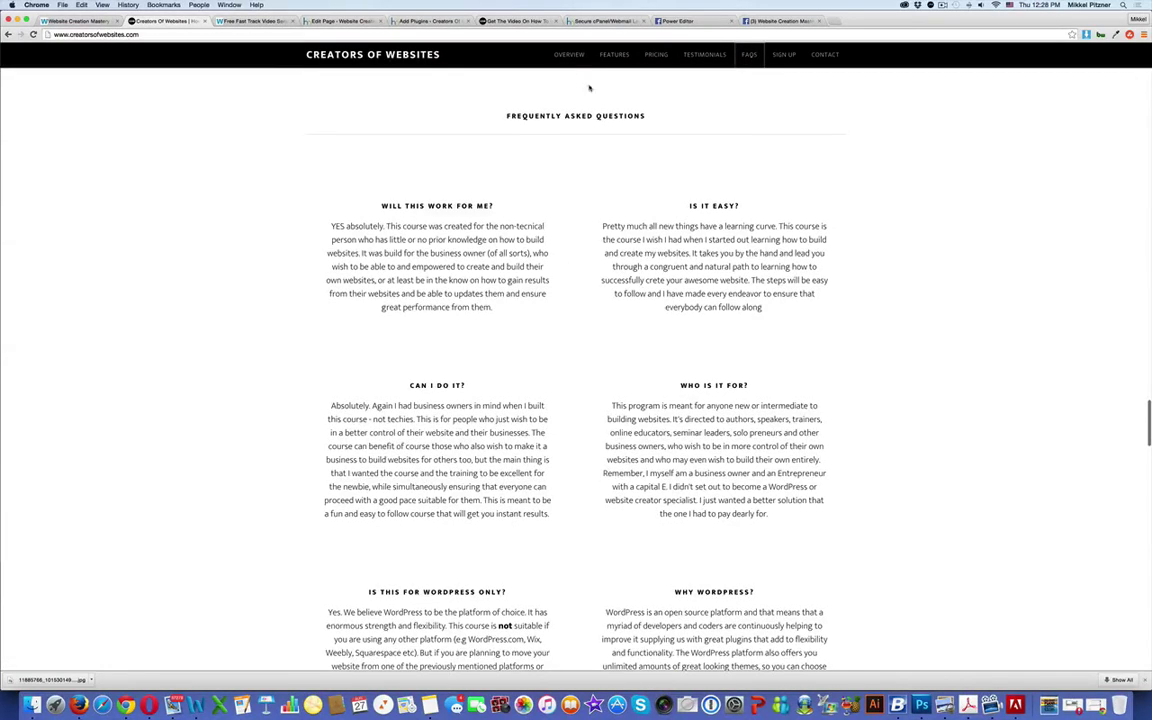
left_click(566, 55)
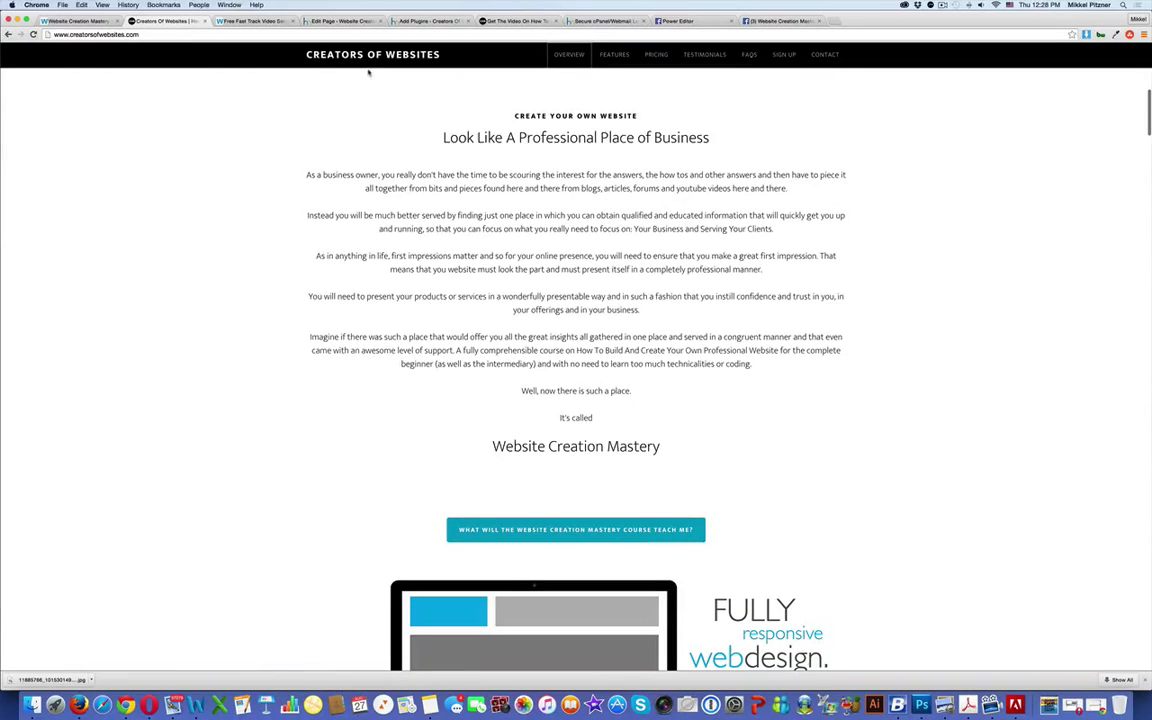
left_click(368, 53)
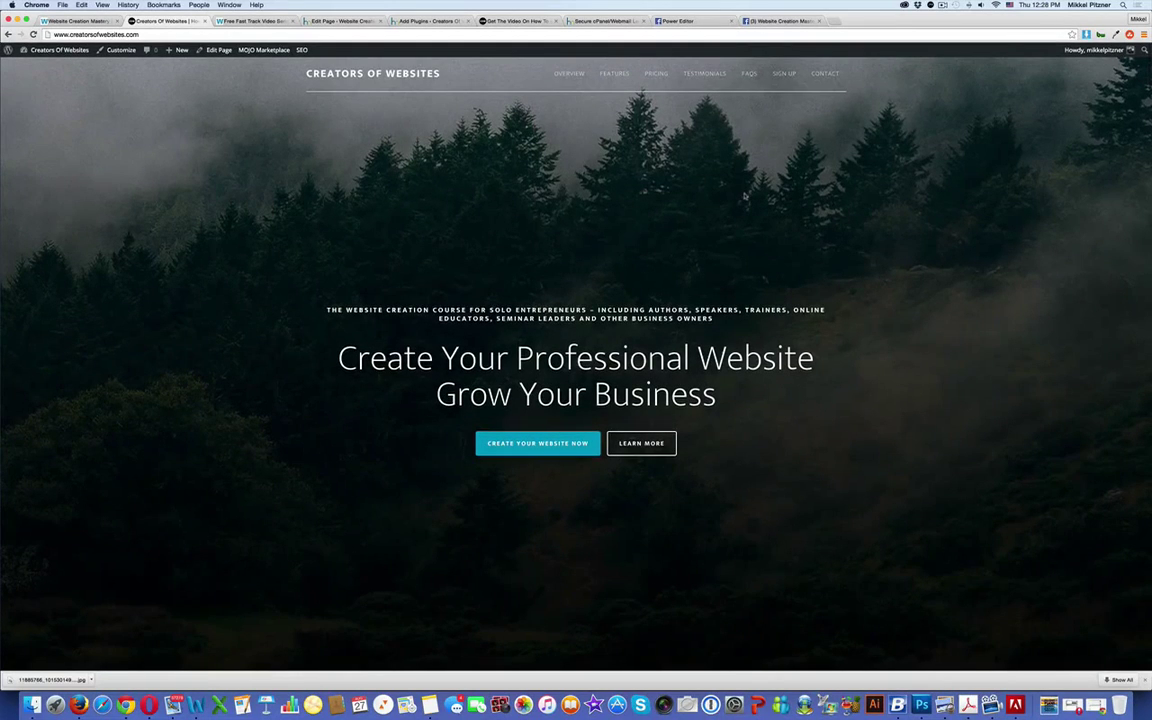
- Switch to the Website Creation Mastery site and examine its home page slider and course module overview
left_click(67, 21)
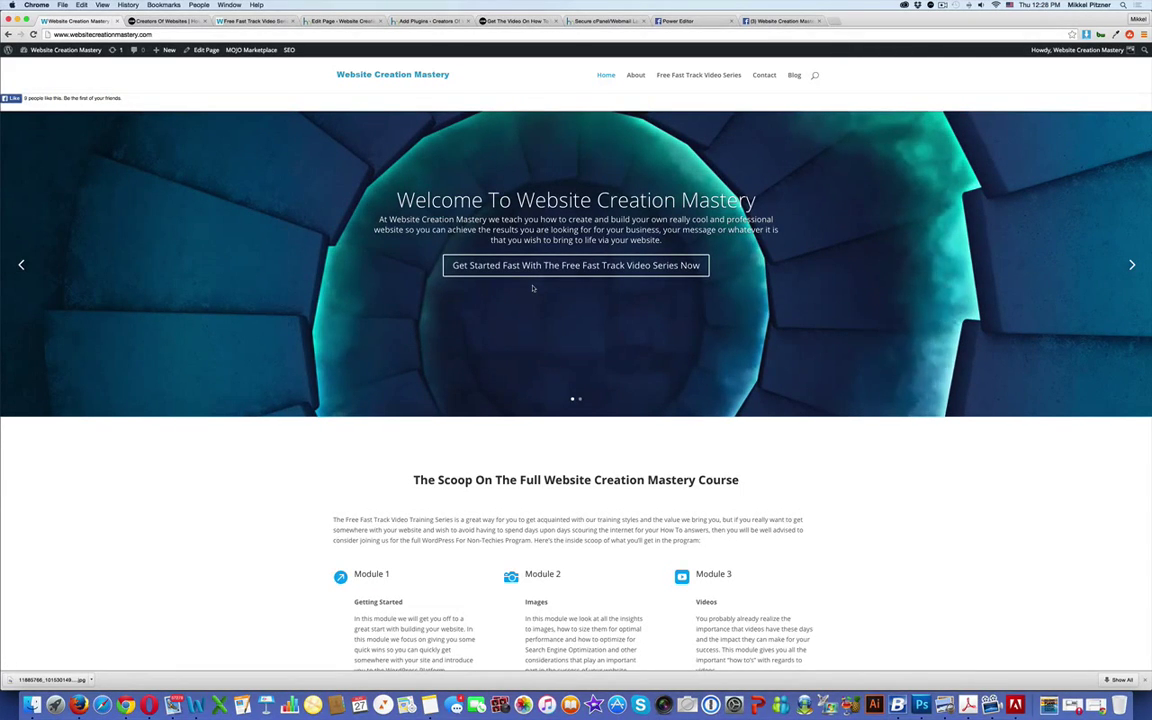
scroll(533, 288, "down", 3)
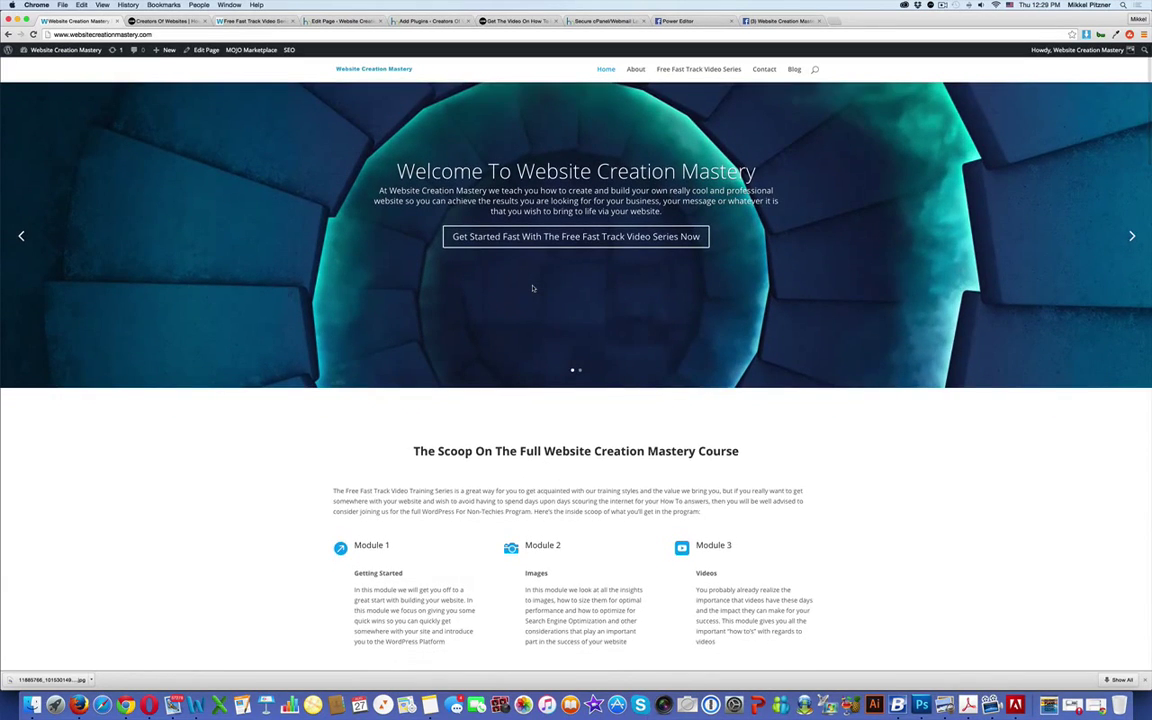
scroll(533, 288, "down", 3)
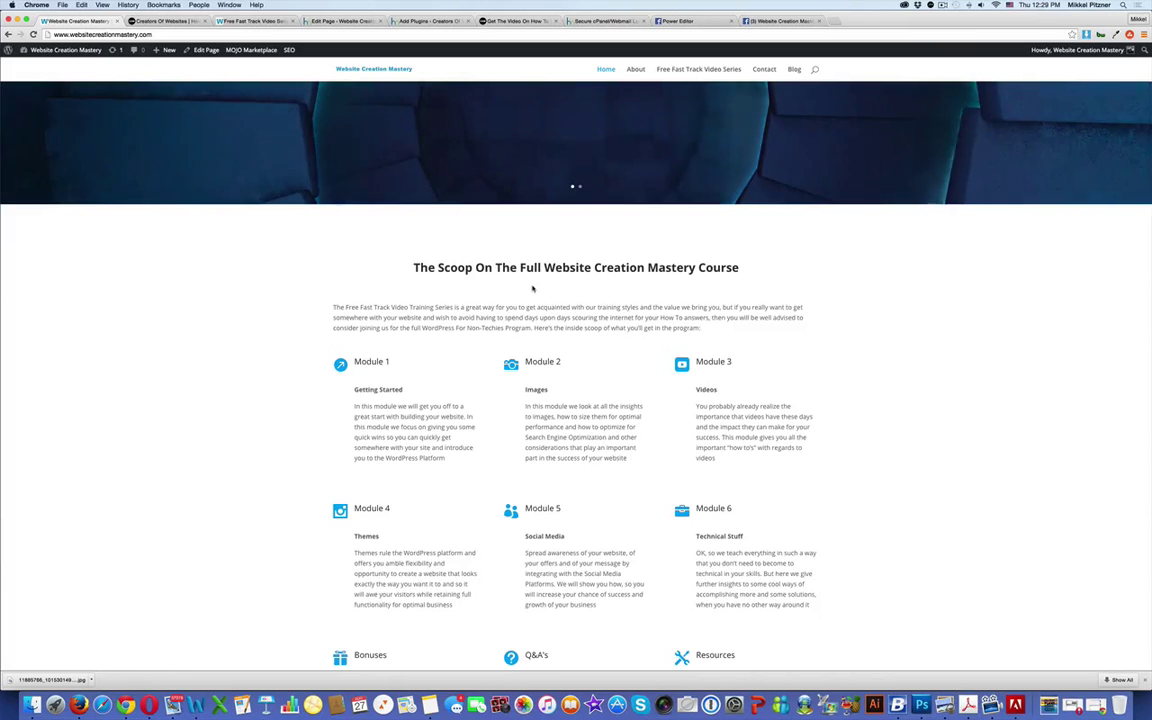
scroll(533, 288, "down", 1)
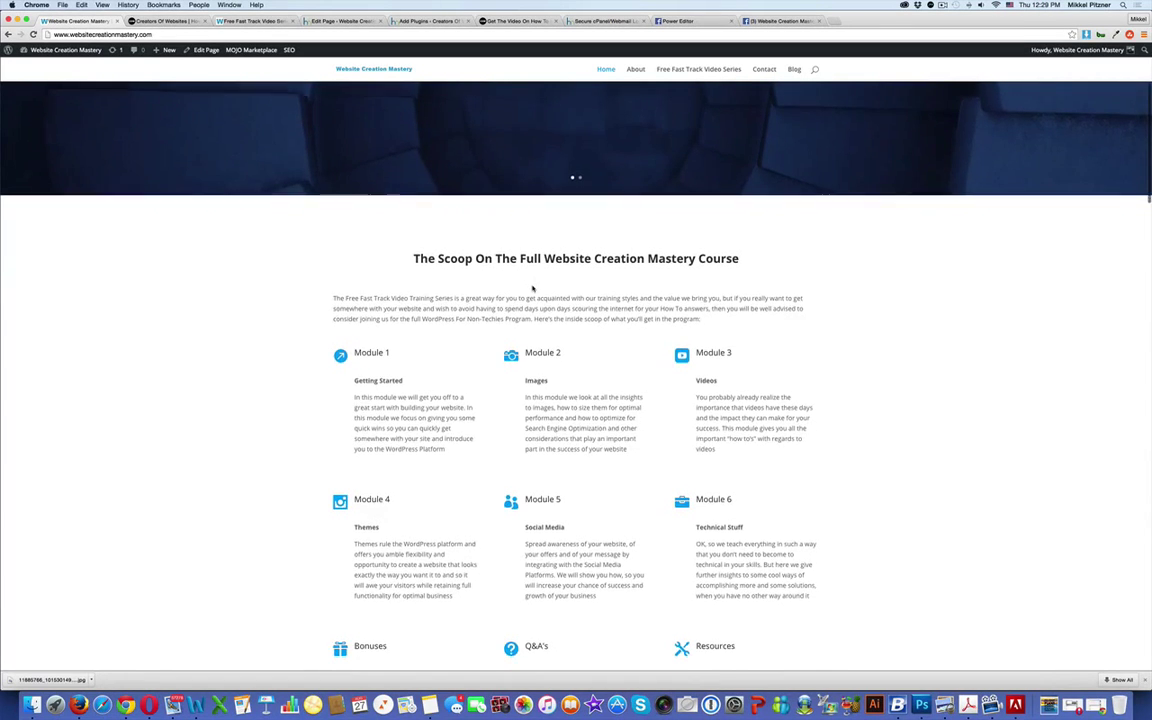
scroll(533, 288, "down", 2)
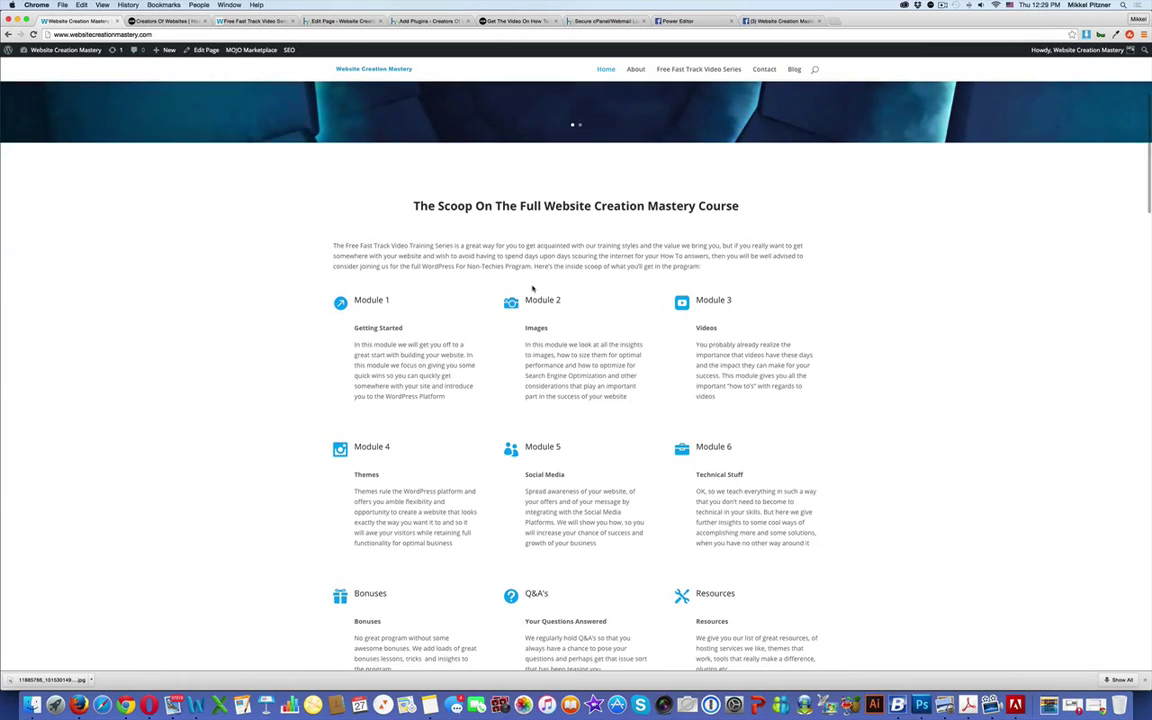
scroll(533, 288, "up", 10)
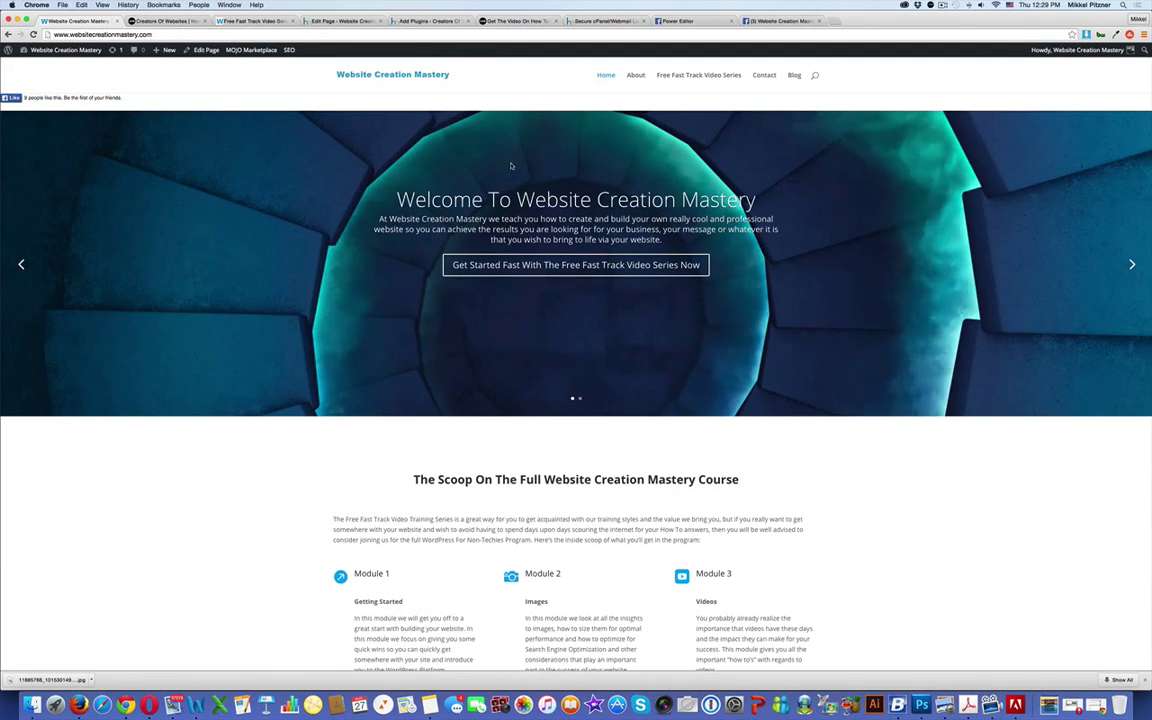
- Return to the Creators Of Websites site and examine its front page down to the course module descriptions
left_click(173, 22)
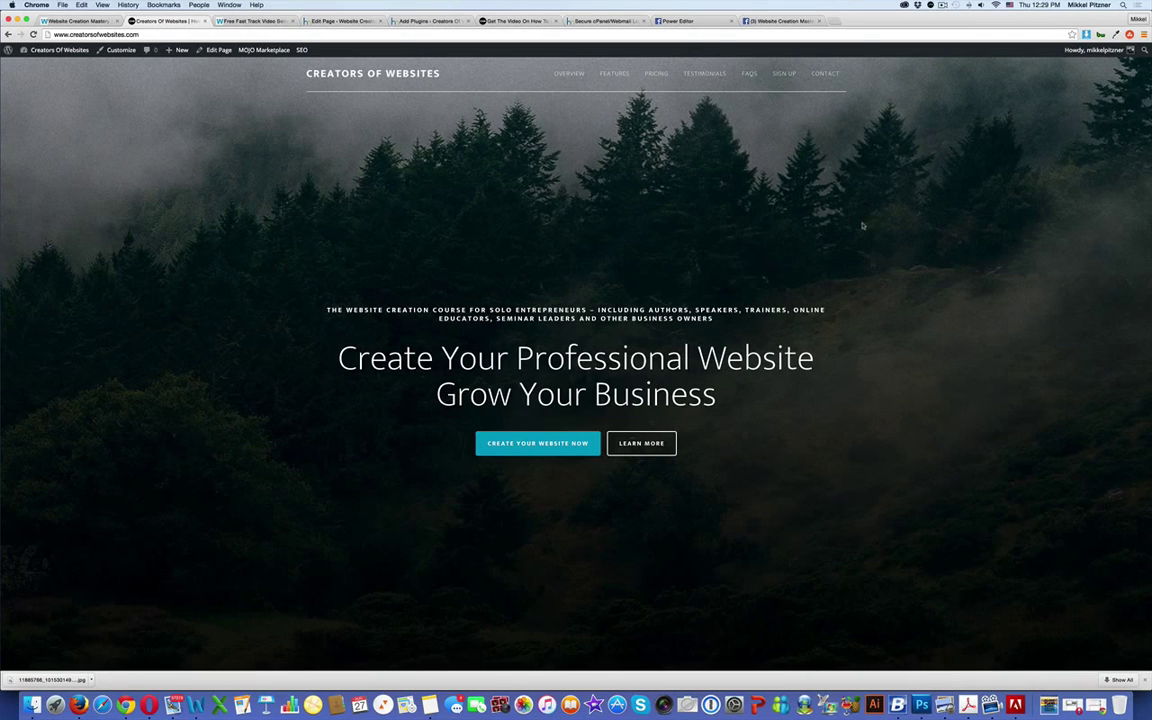
scroll(862, 226, "down", 1)
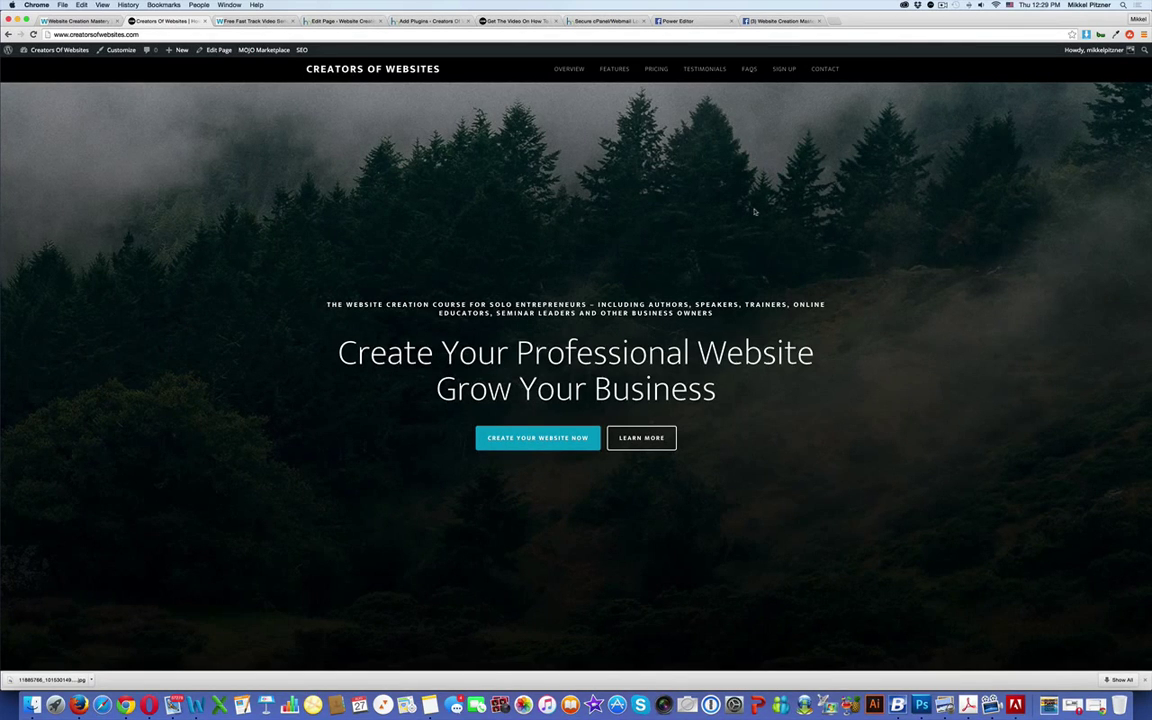
scroll(755, 211, "down", 1)
scroll(755, 211, "down", 8)
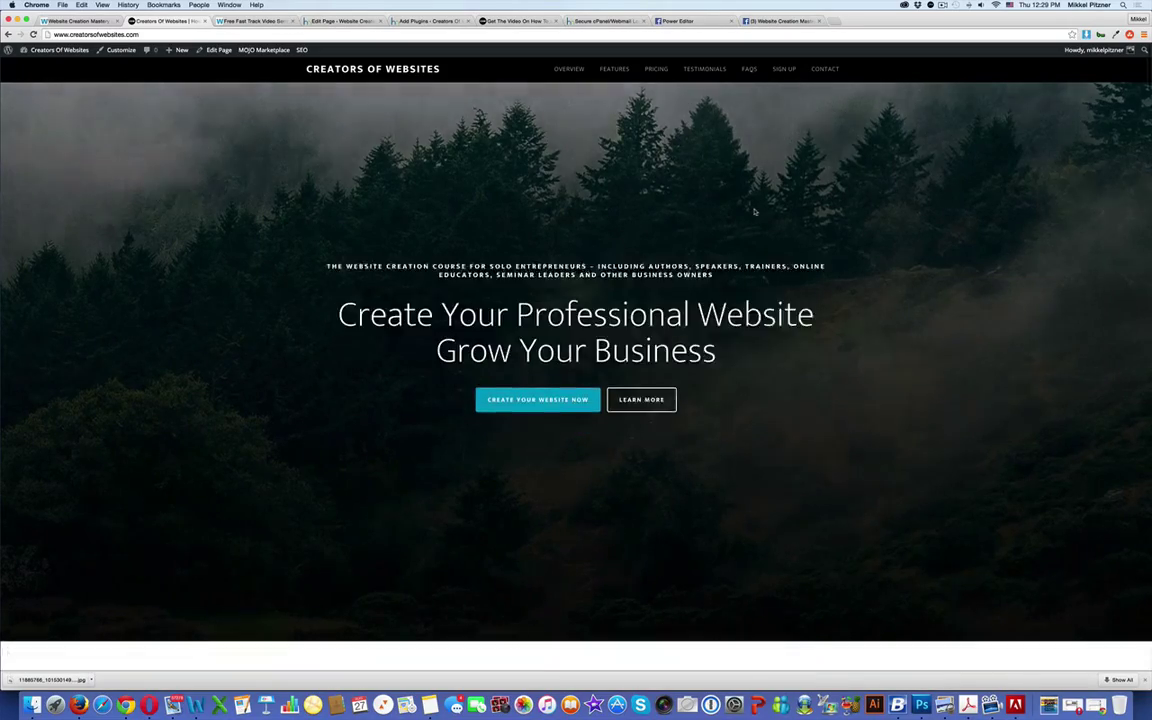
scroll(754, 210, "down", 10)
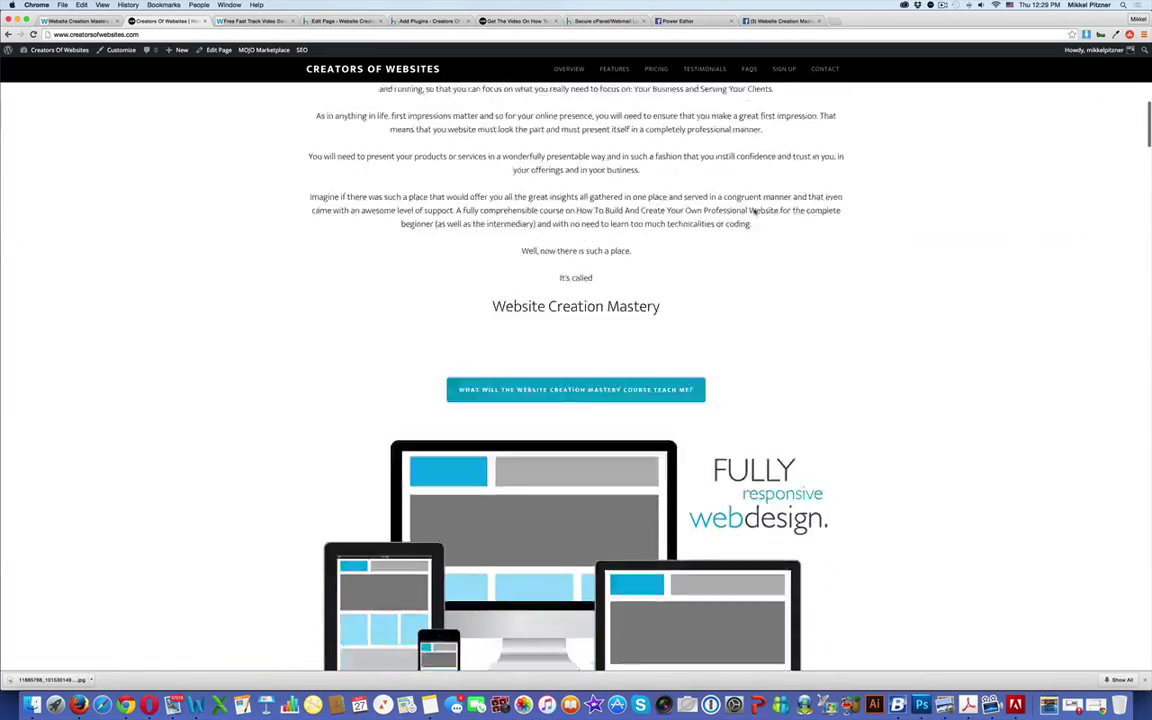
scroll(679, 271, "down", 2)
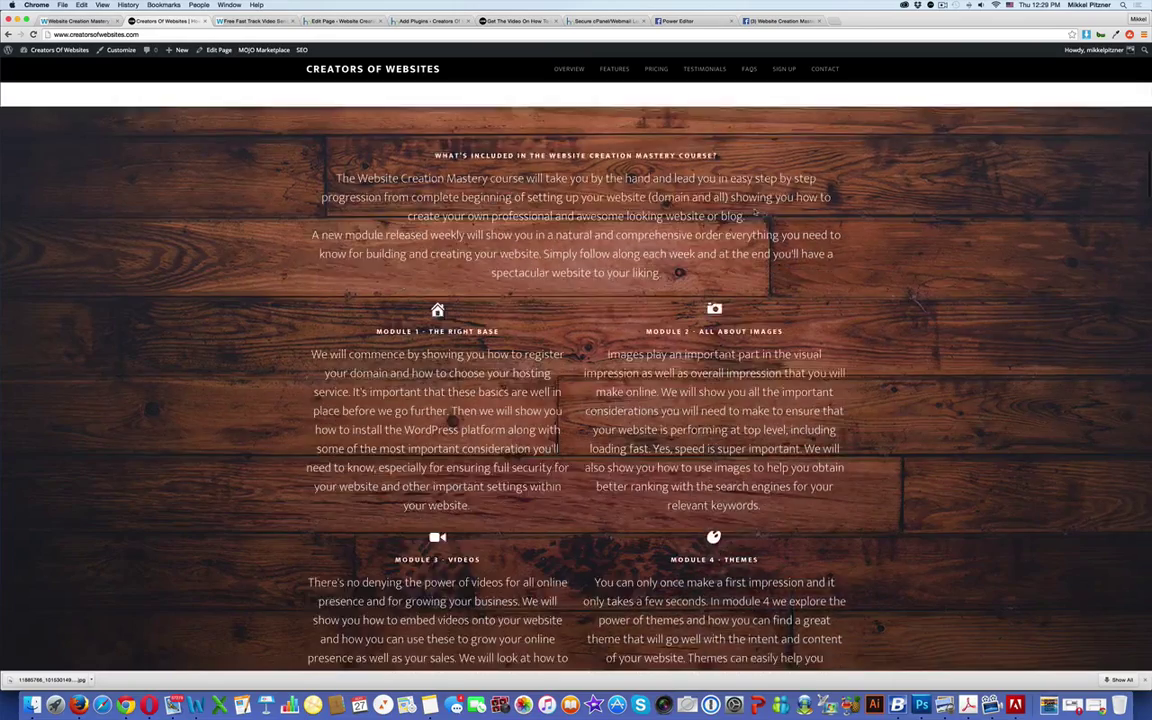
scroll(777, 230, "down", 1)
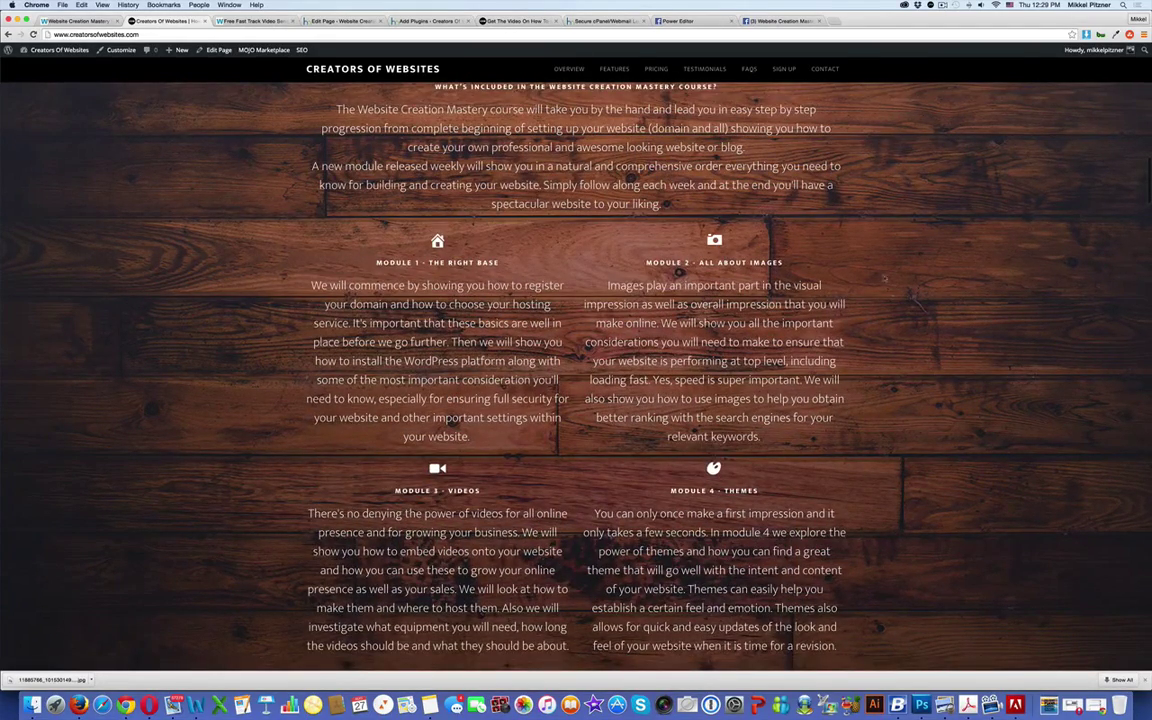
- View the site's Pricing, Testimonials, FAQs and Sign Up sections, then go back to its home page
left_click(655, 69)
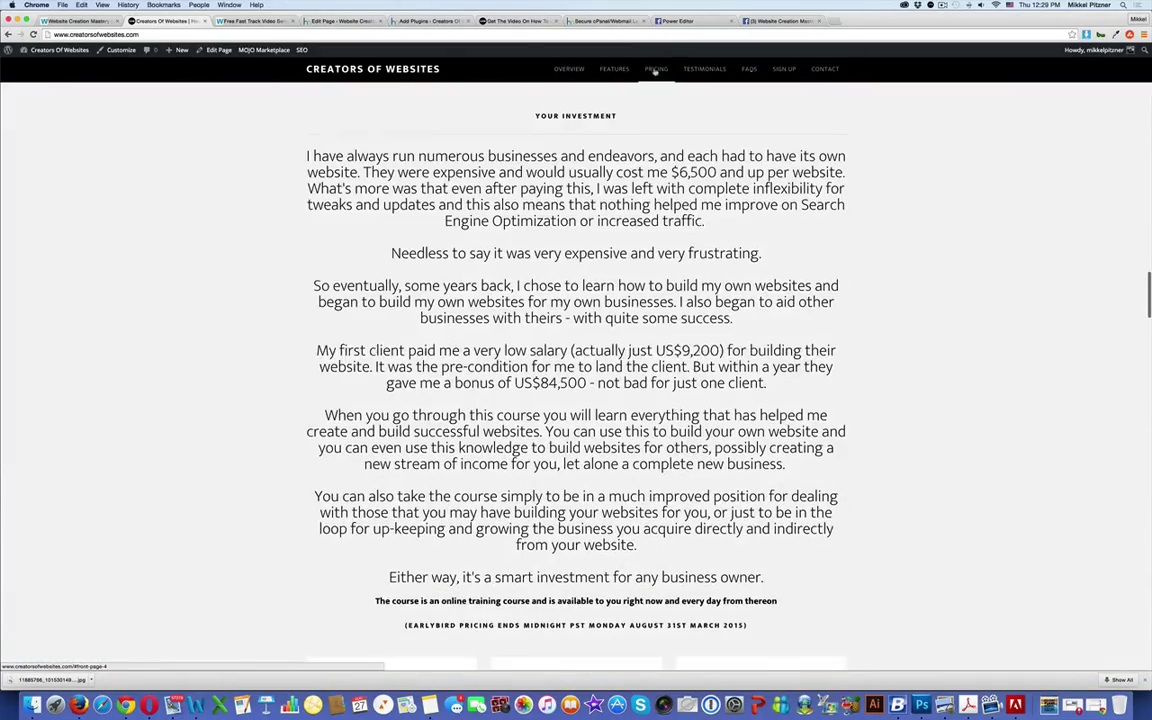
left_click(712, 72)
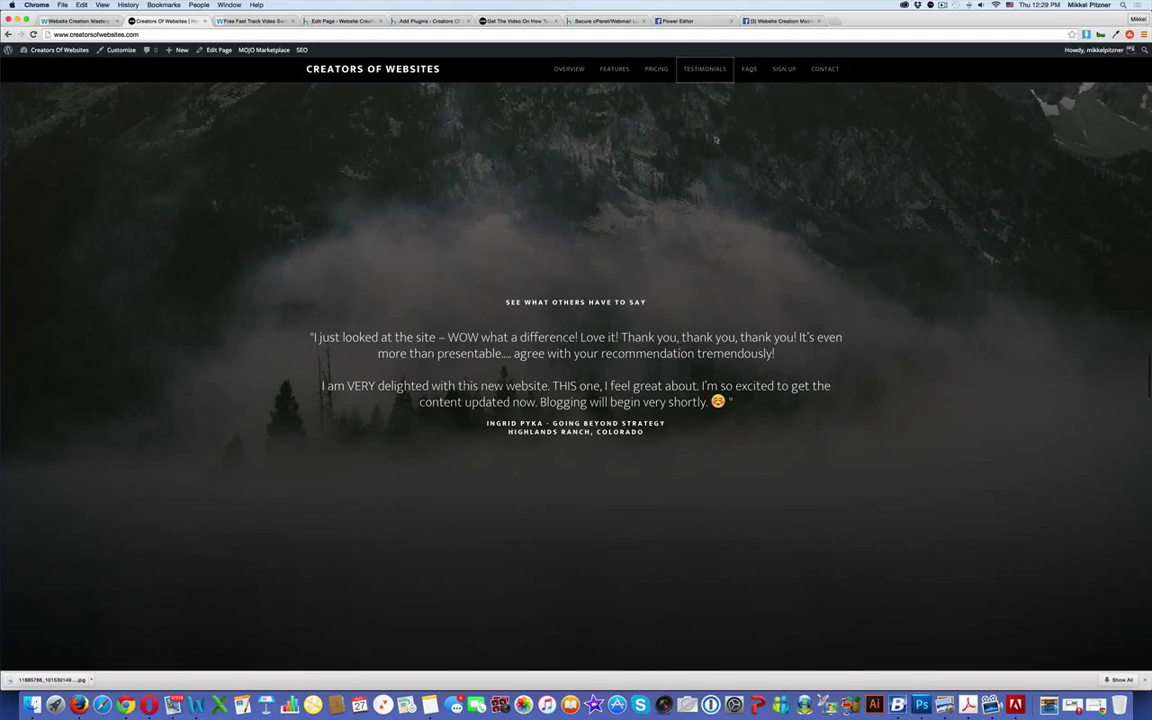
left_click(747, 71)
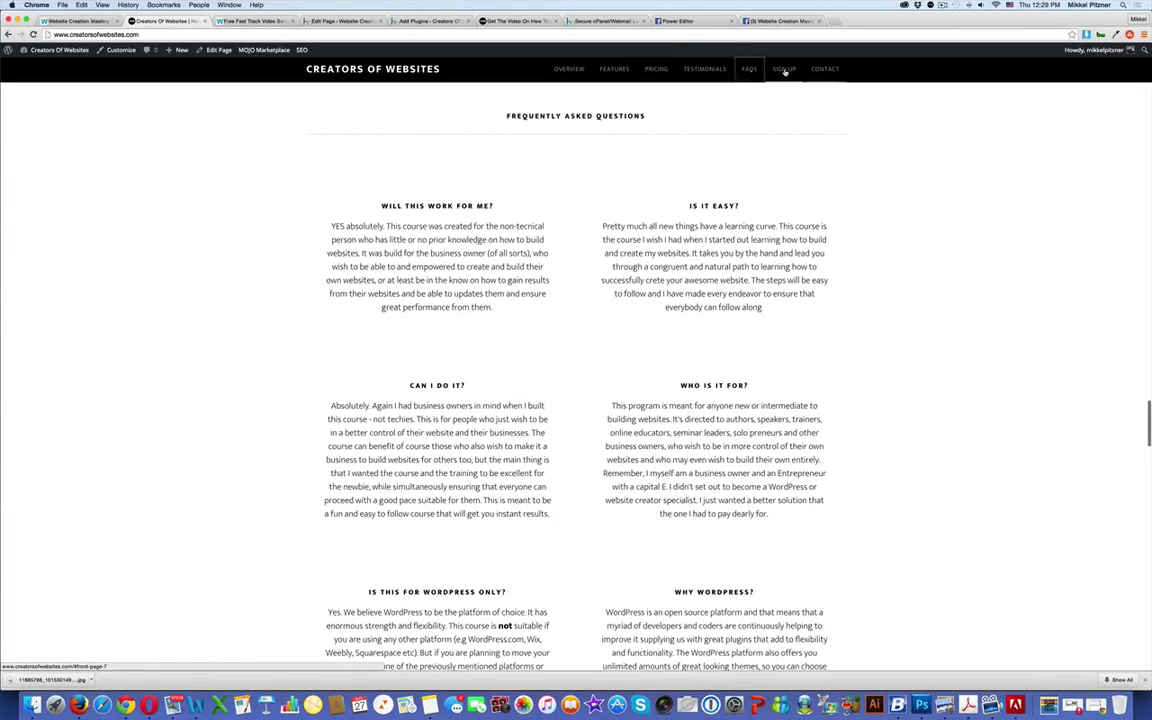
left_click(784, 70)
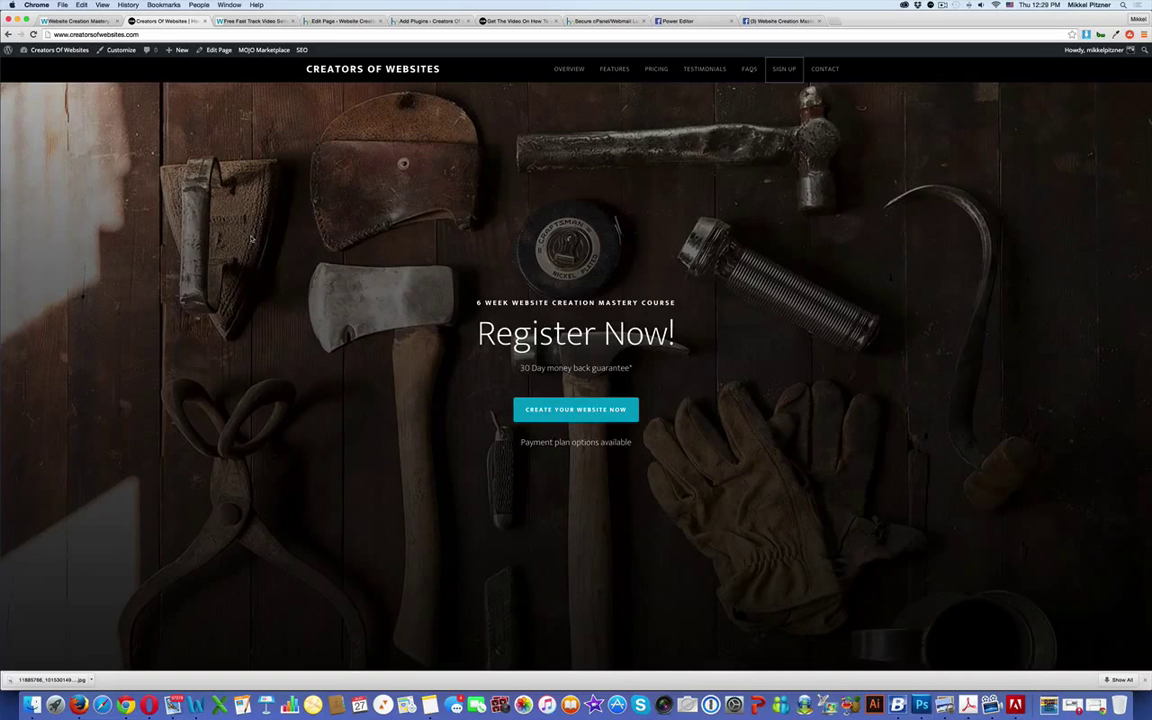
left_click(381, 72)
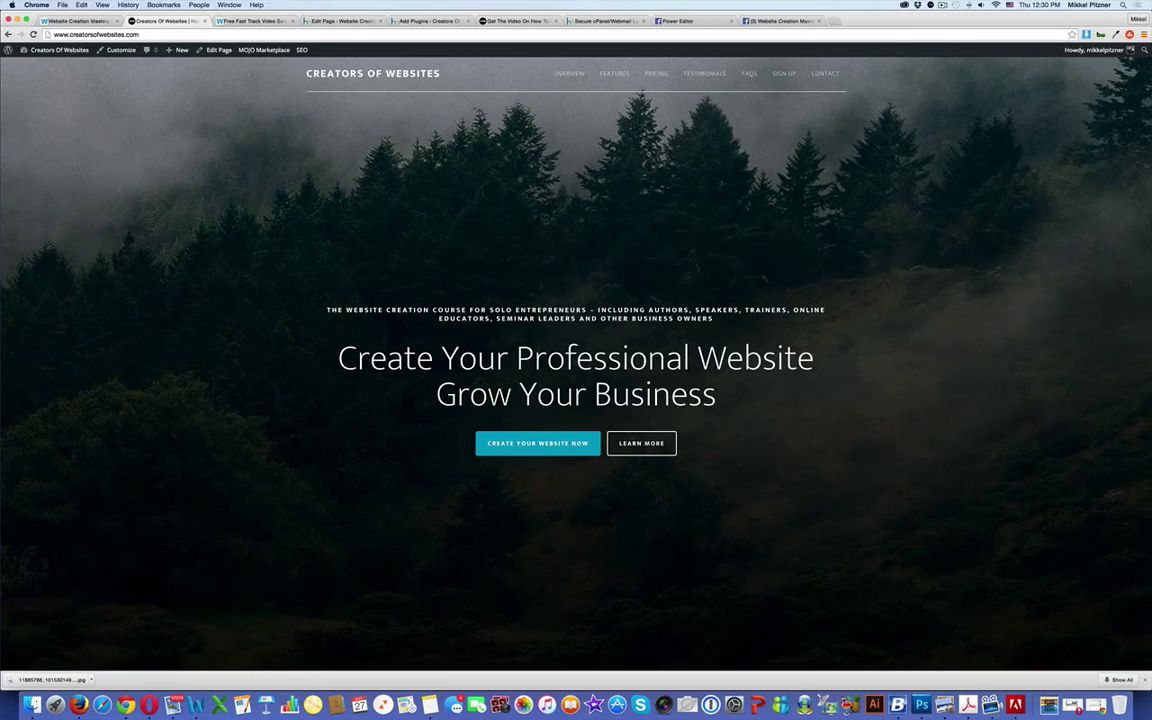
- Open my.studiopress.com/setup/altitude-pro-theme/customize-your-settings/front-page-background-images/ in a new browser tab and read the background image instructions
left_click(836, 21)
type("http://my.studiopress.com/setup/altitude-pro-theme/customize-your-settings/front-page-background-images/")
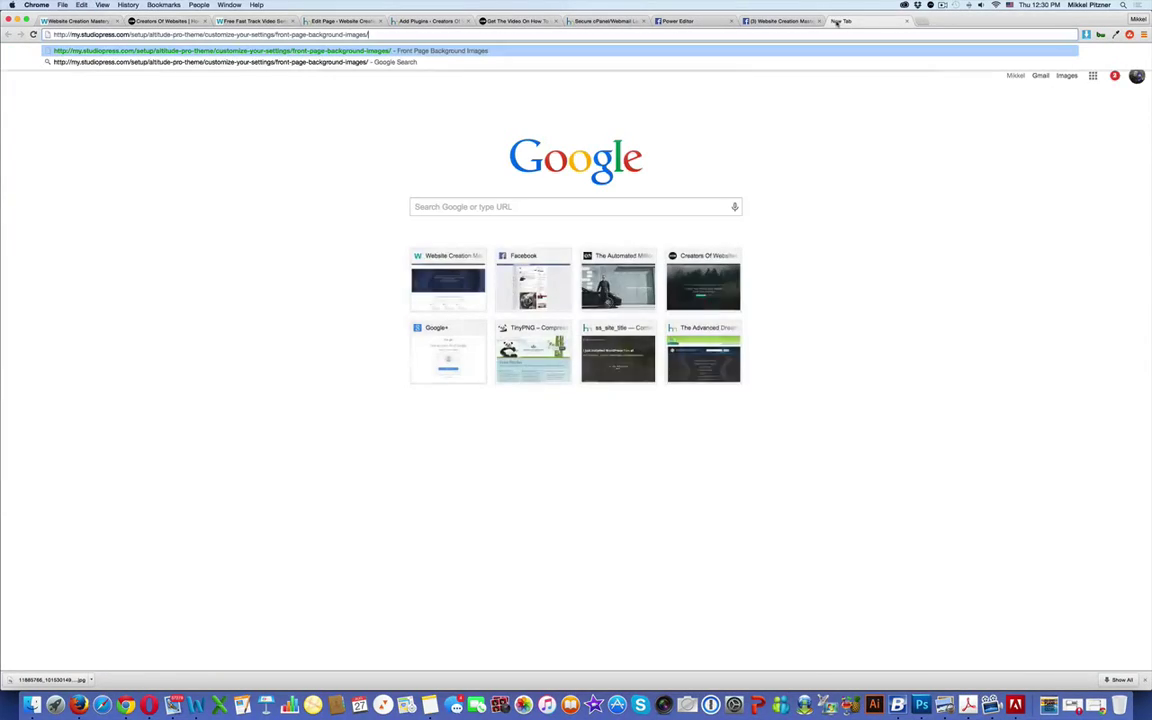
key("Return")
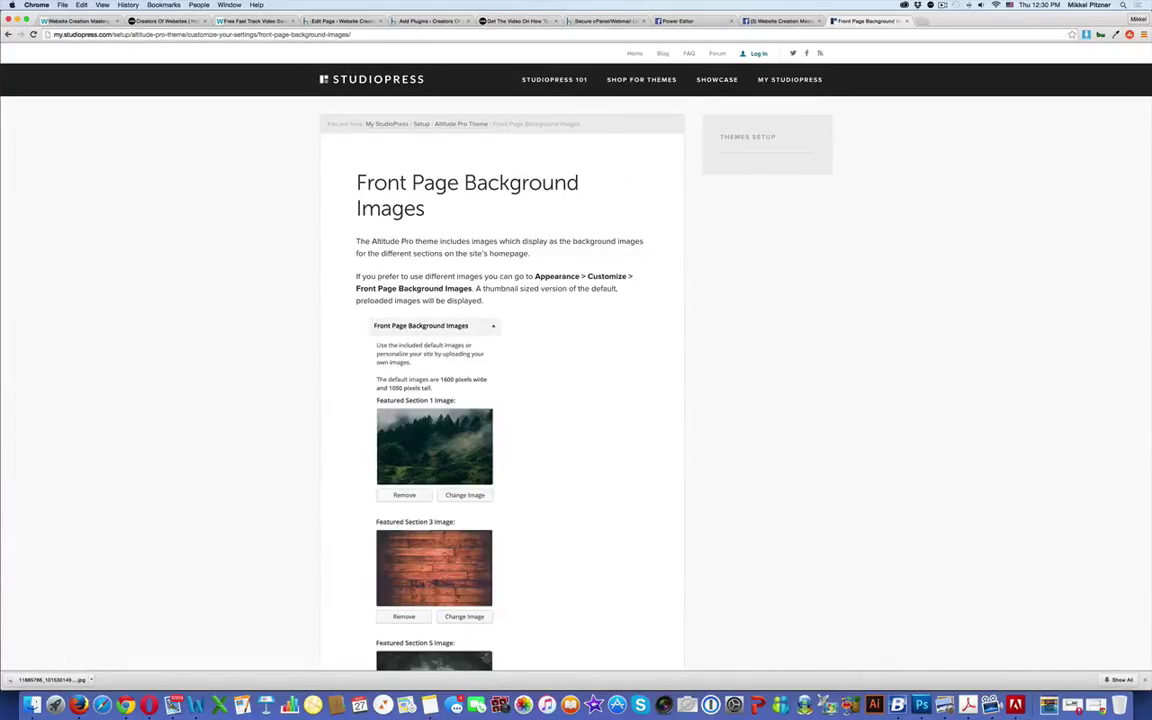
scroll(756, 211, "down", 3)
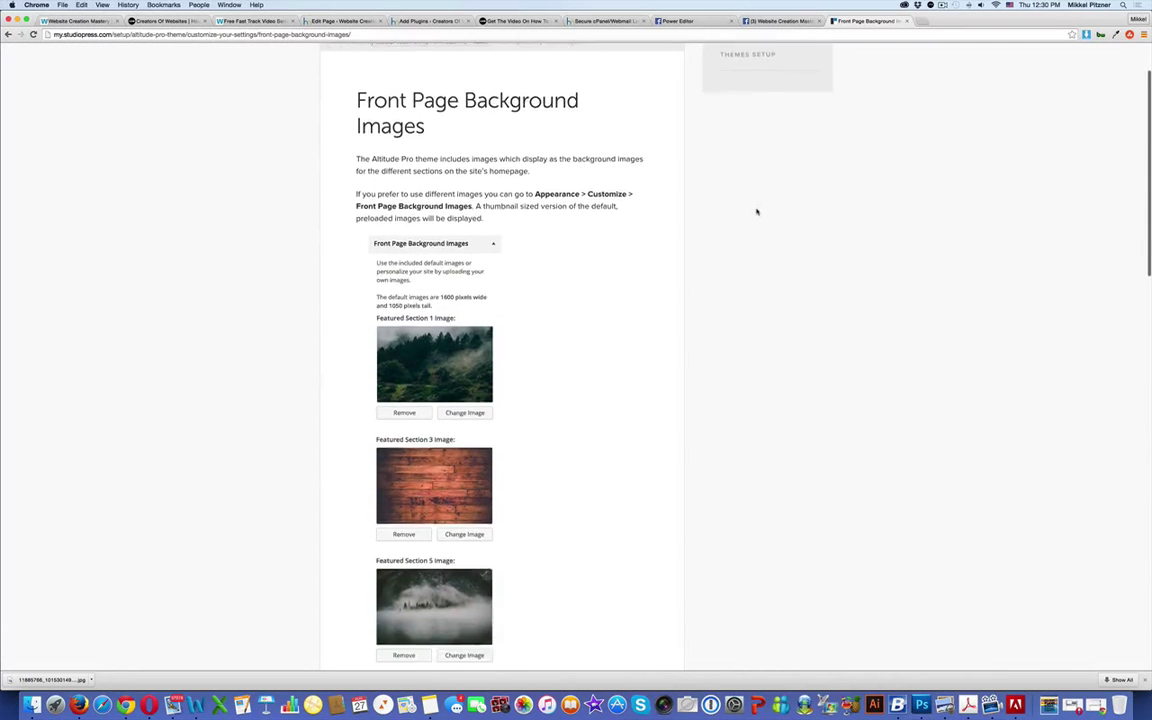
scroll(651, 219, "up", 3)
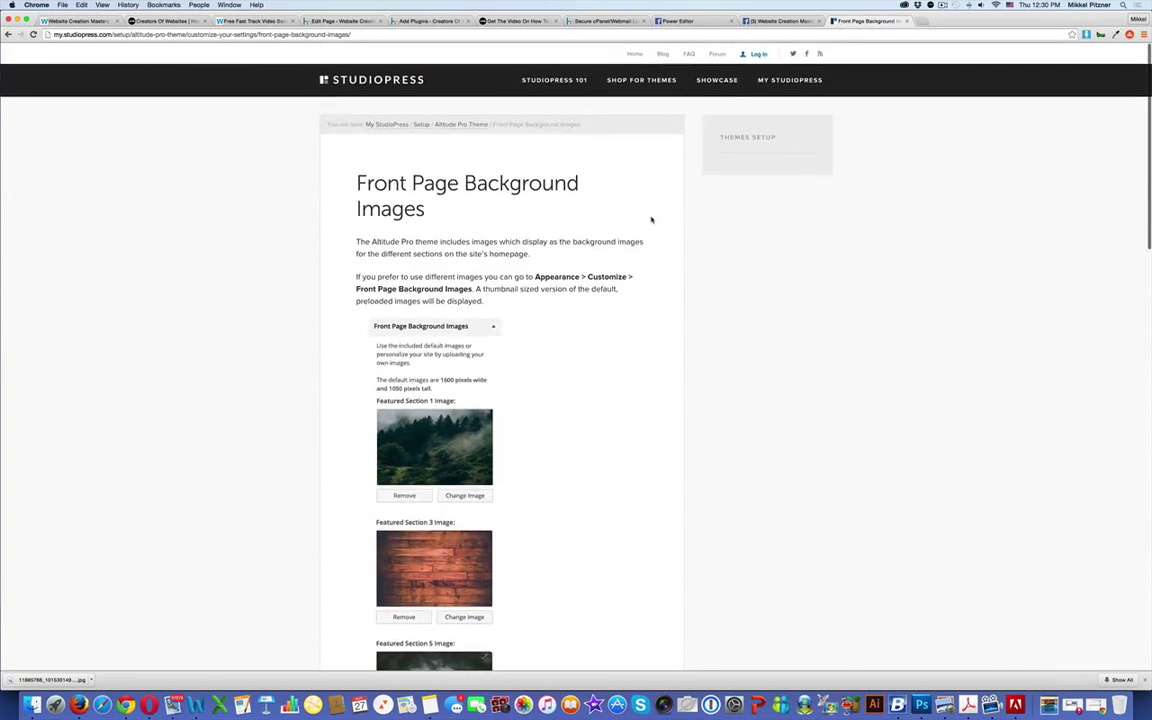
scroll(651, 219, "down", 5)
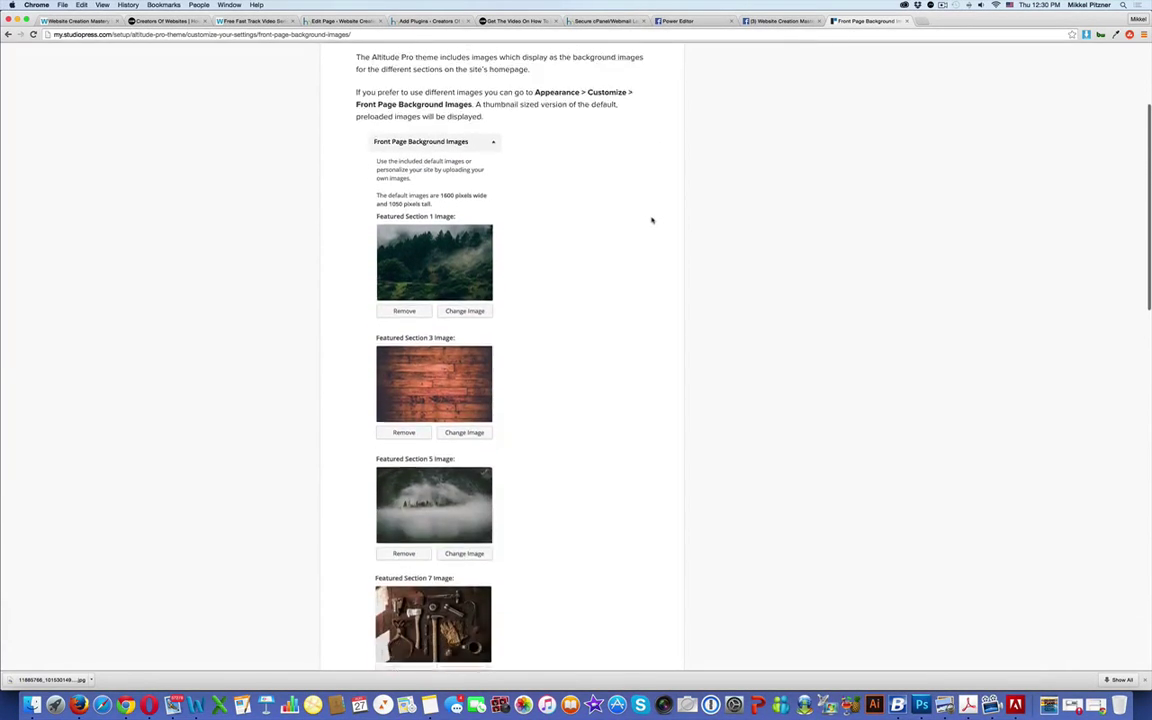
- Review the default featured section images in the Altitude Pro instructions and compare them with the Creators Of Websites front page
scroll(651, 219, "up", 3)
scroll(651, 219, "down", 3)
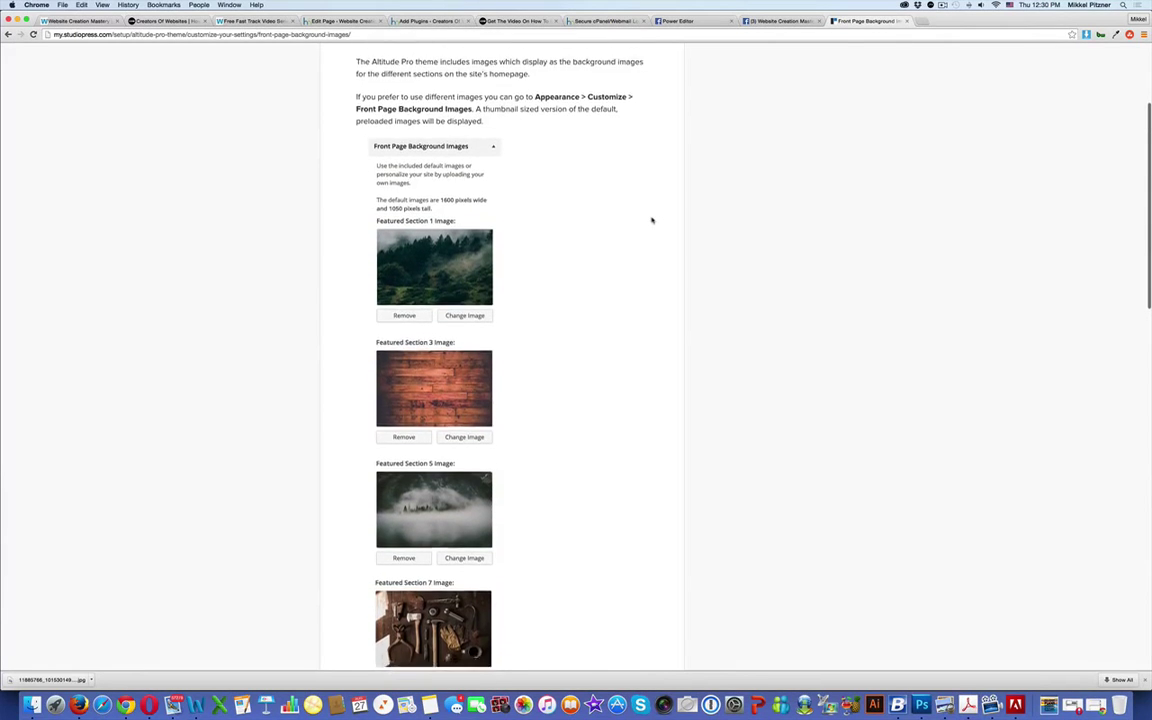
scroll(545, 500, "down", 2)
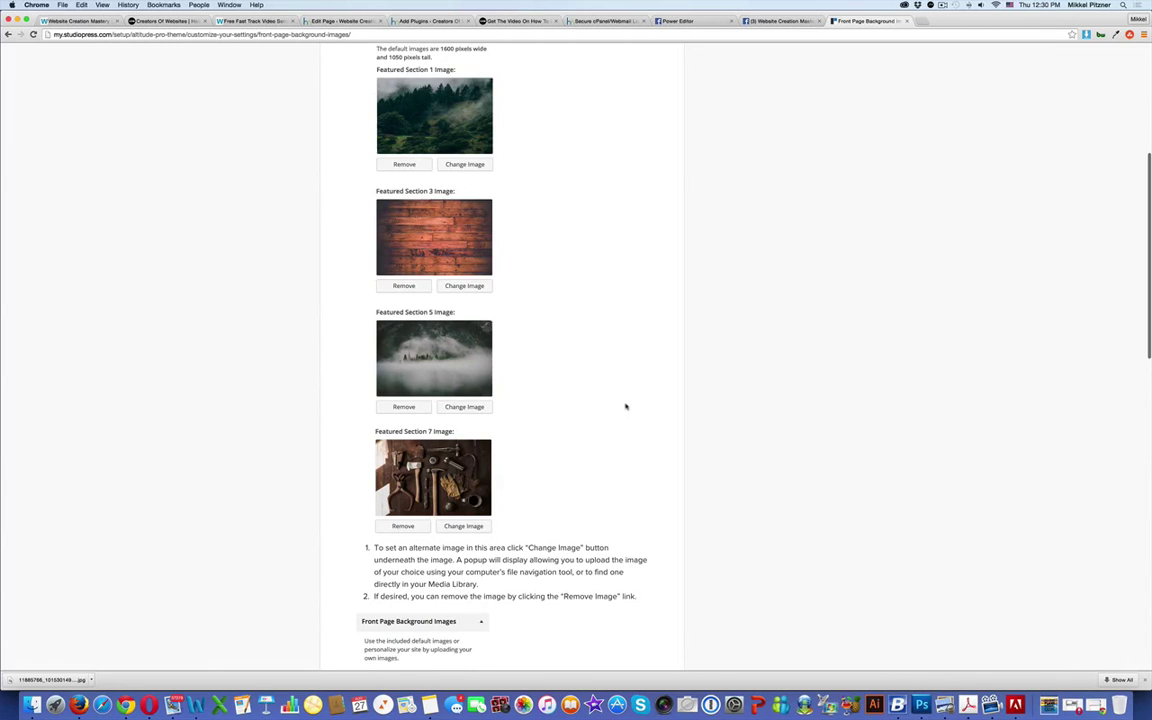
scroll(626, 406, "down", 1)
left_click(166, 21)
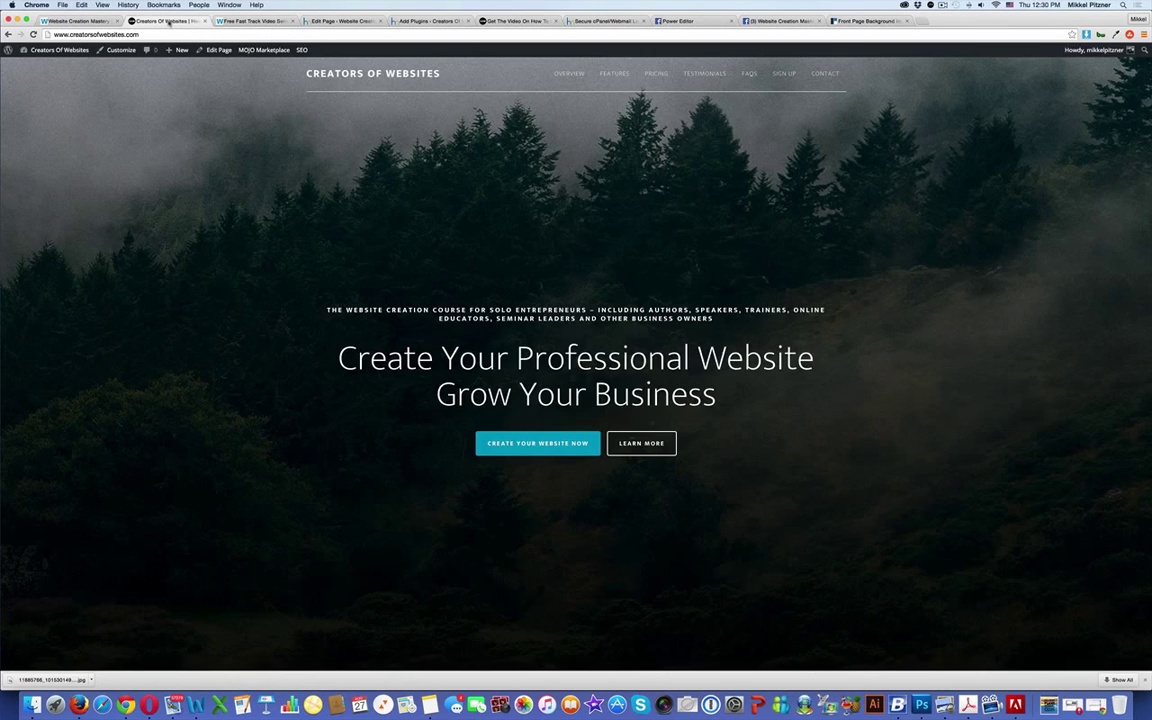
- Return to the StudioPress instructions and read how to change or remove background images, including the notes on image size
left_click(866, 21)
scroll(760, 392, "down", 10)
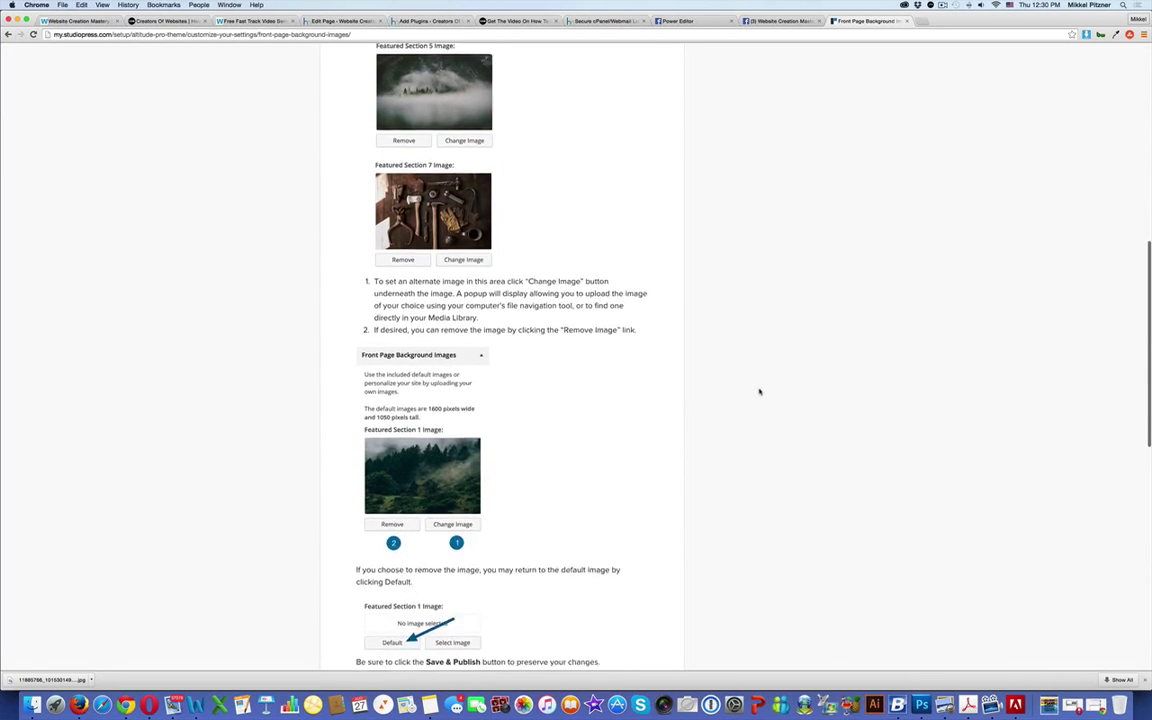
scroll(760, 392, "down", 1)
scroll(760, 392, "down", 4)
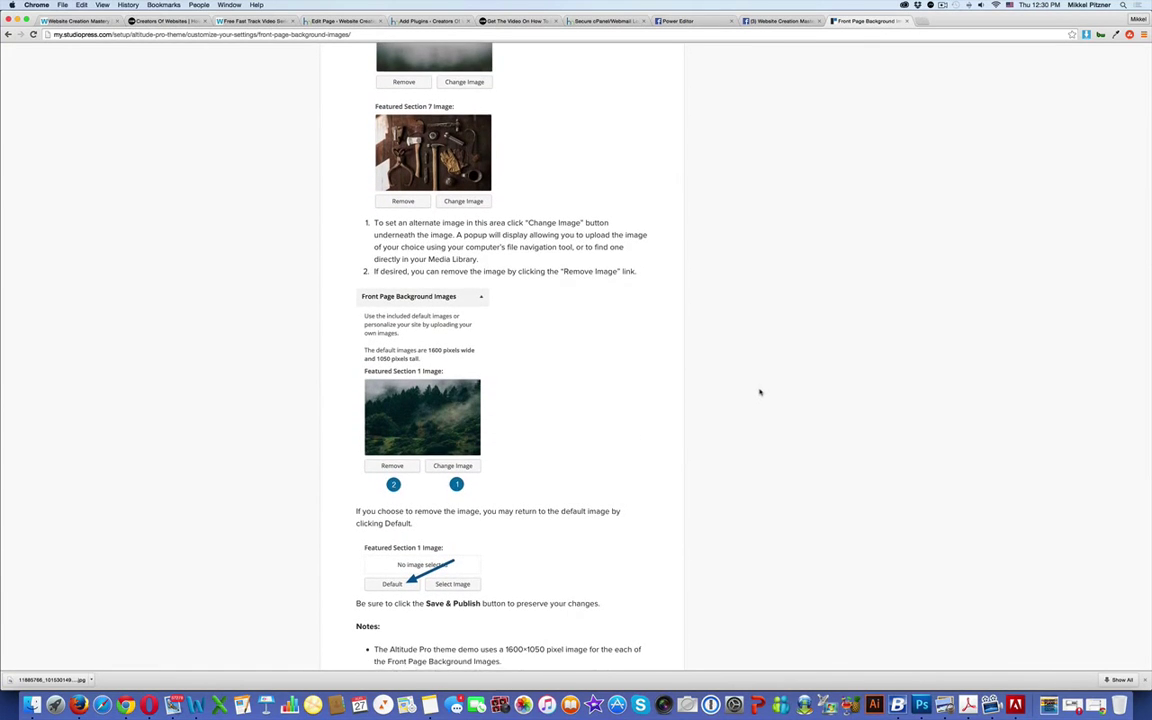
scroll(760, 392, "down", 1)
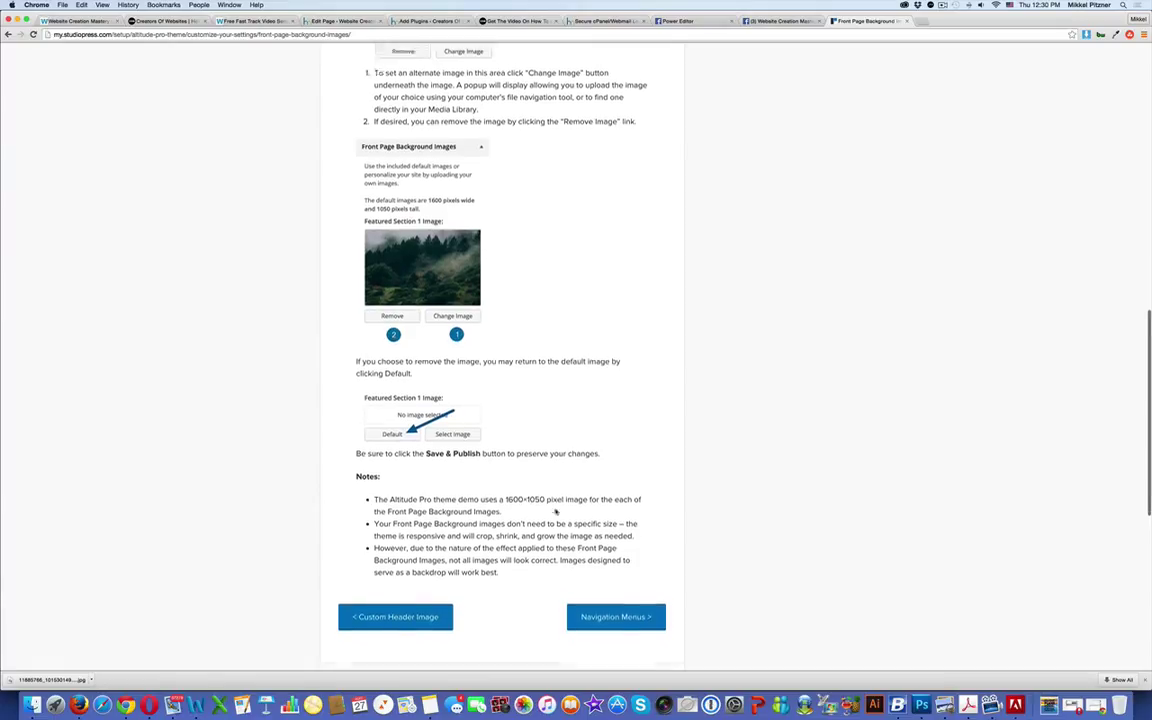
scroll(510, 330, "up", 2)
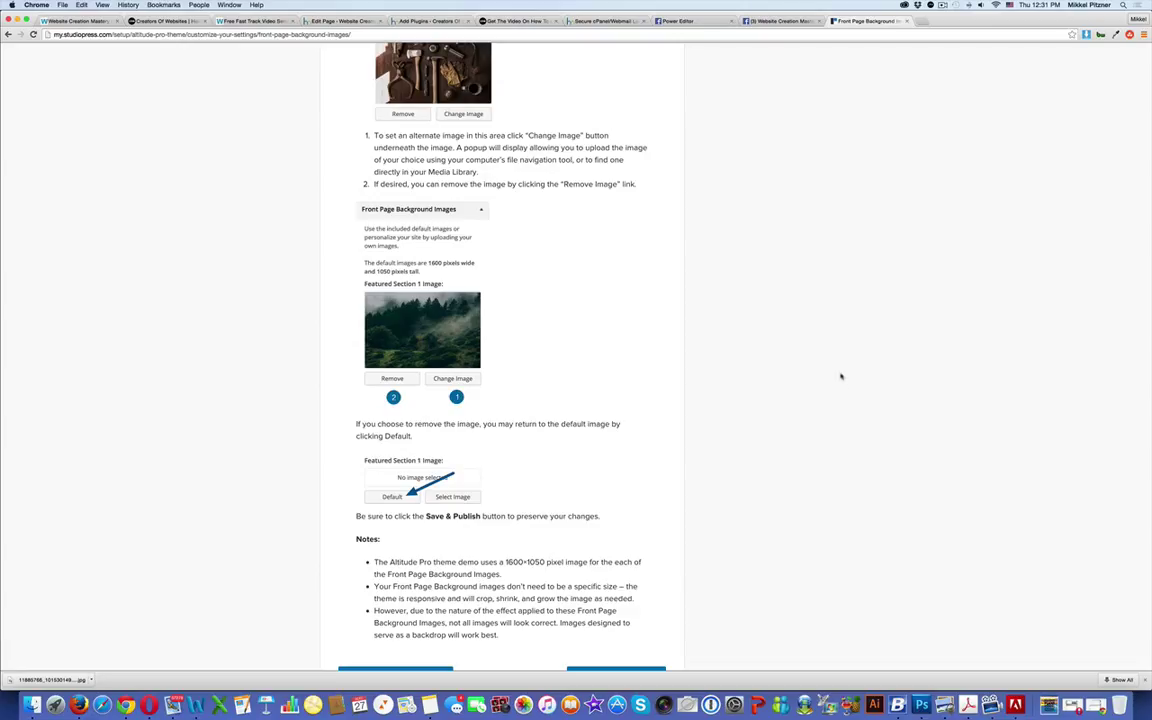
scroll(841, 376, "up", 10)
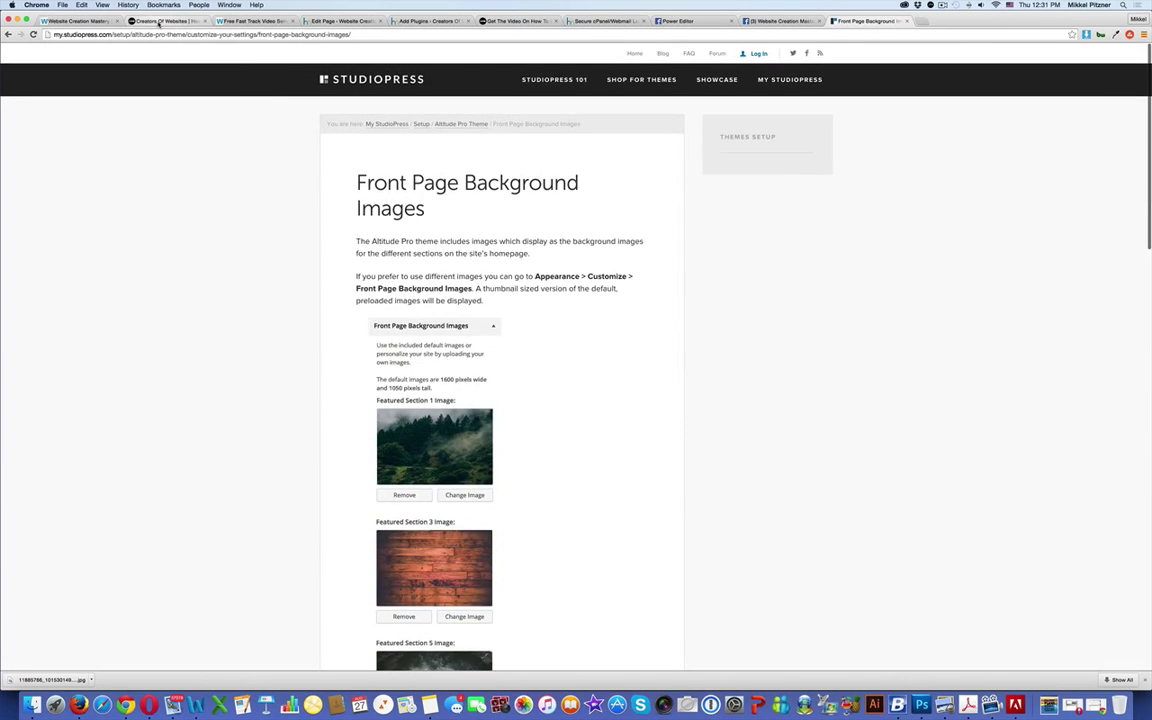
- Switch to the Creators Of Websites site and examine the front page's forest background image and the introduction text below it
left_click(158, 21)
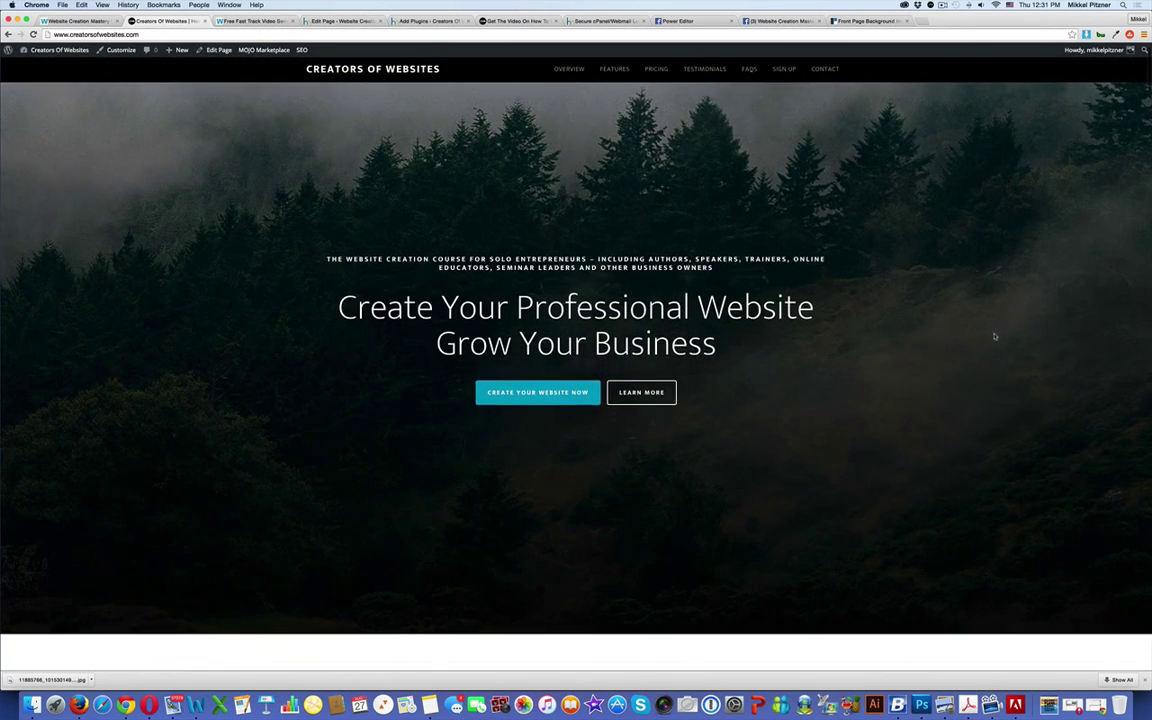
scroll(995, 336, "down", 3)
scroll(995, 336, "up", 3)
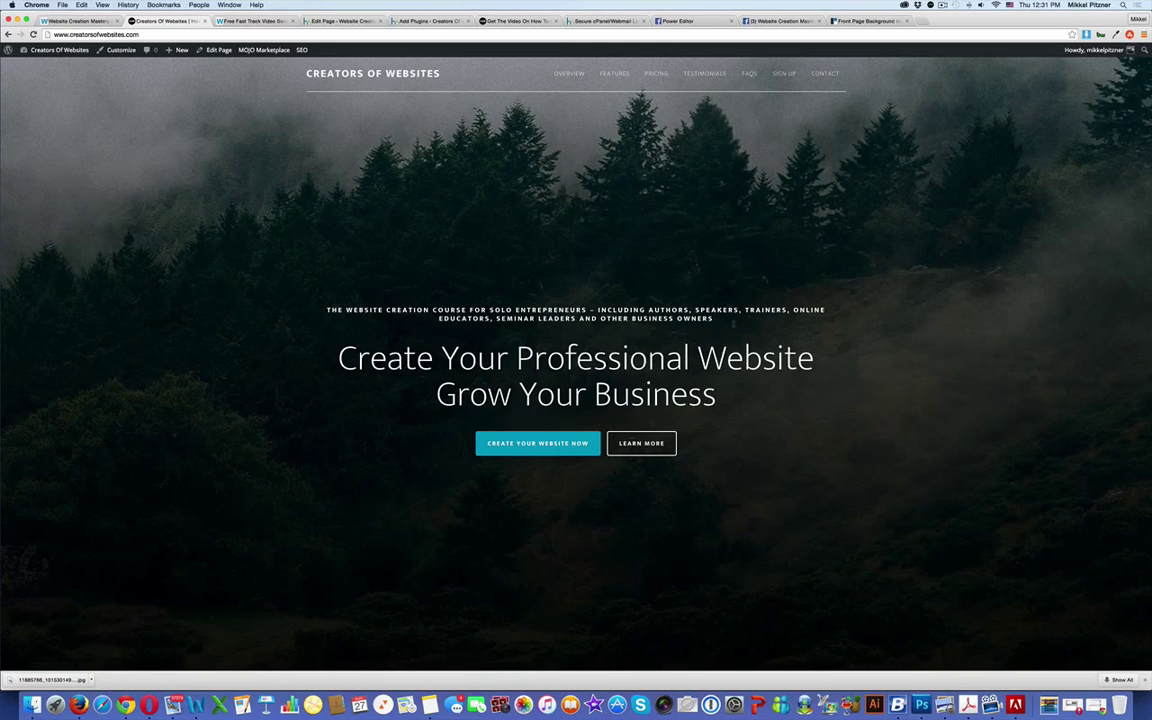
scroll(730, 311, "down", 5)
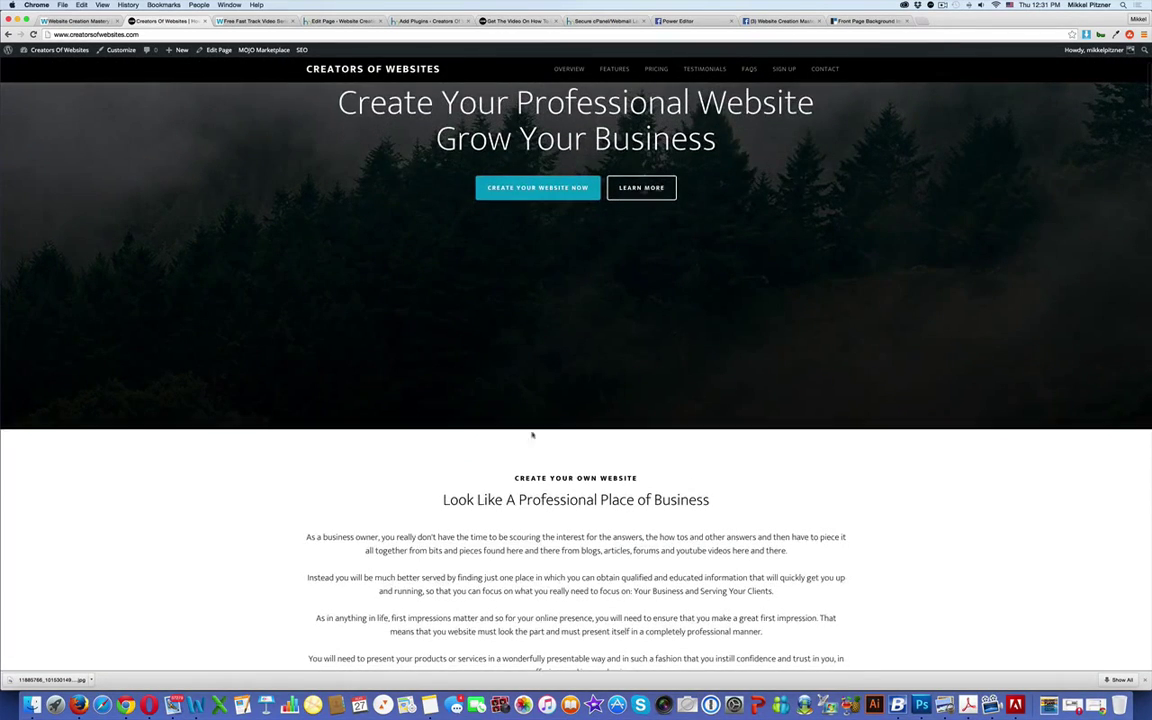
scroll(727, 391, "down", 4)
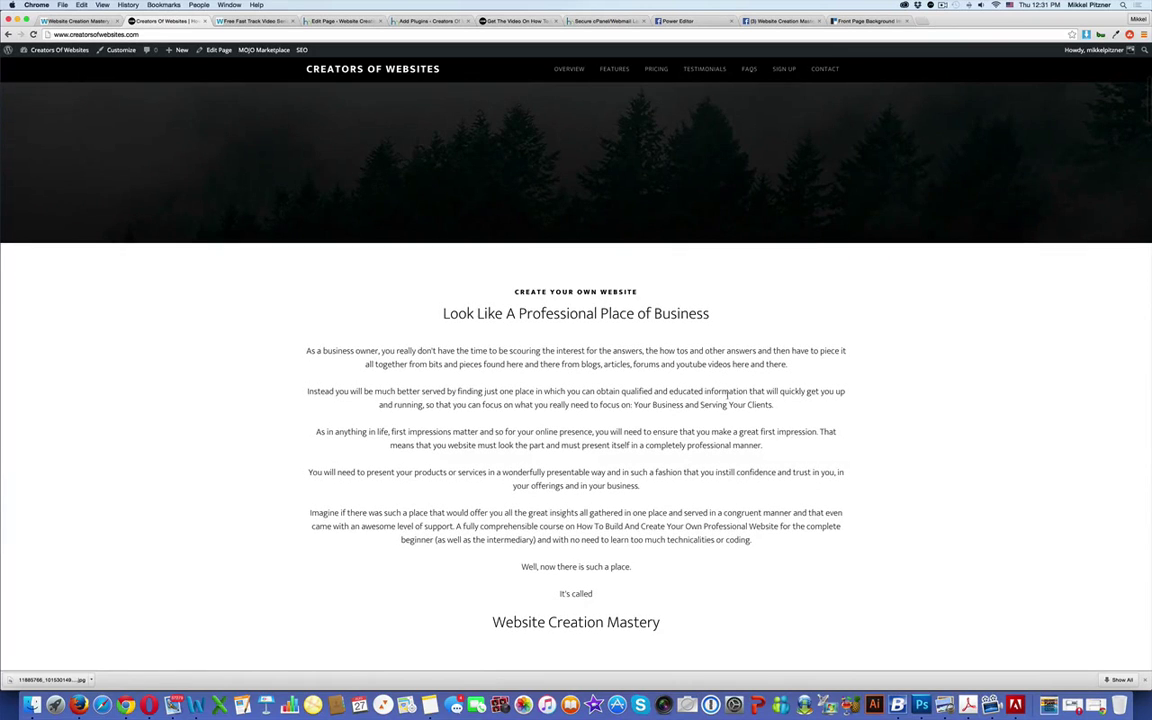
scroll(731, 392, "down", 2)
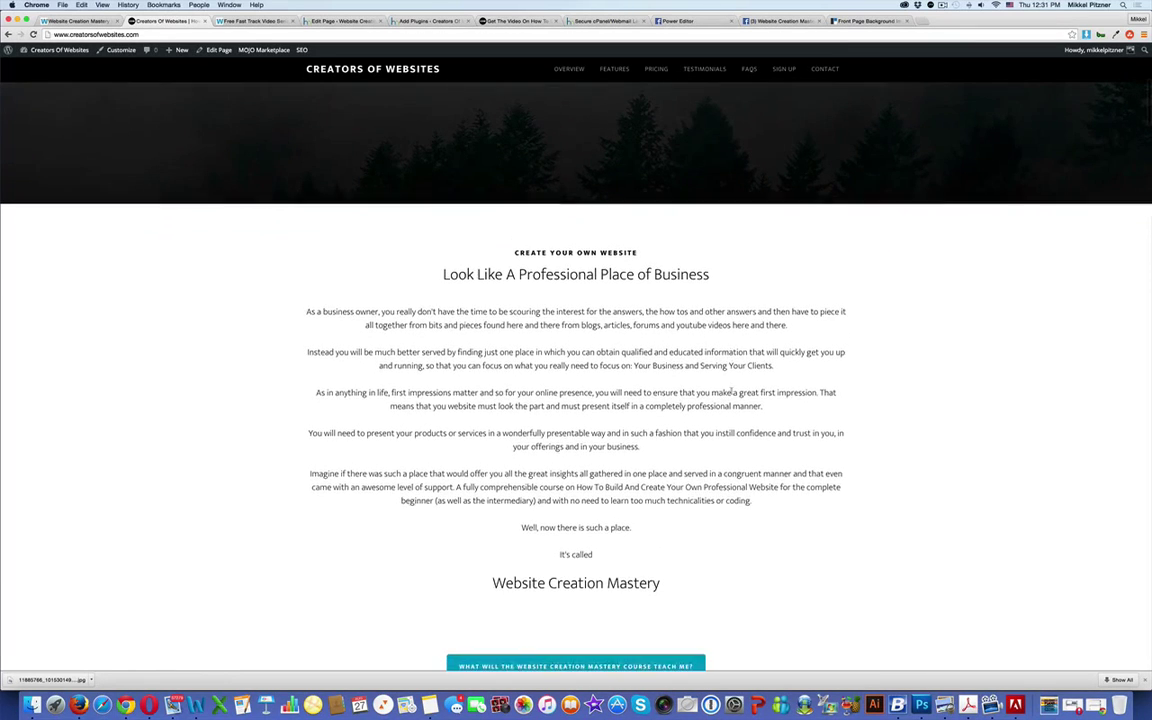
scroll(731, 392, "down", 1)
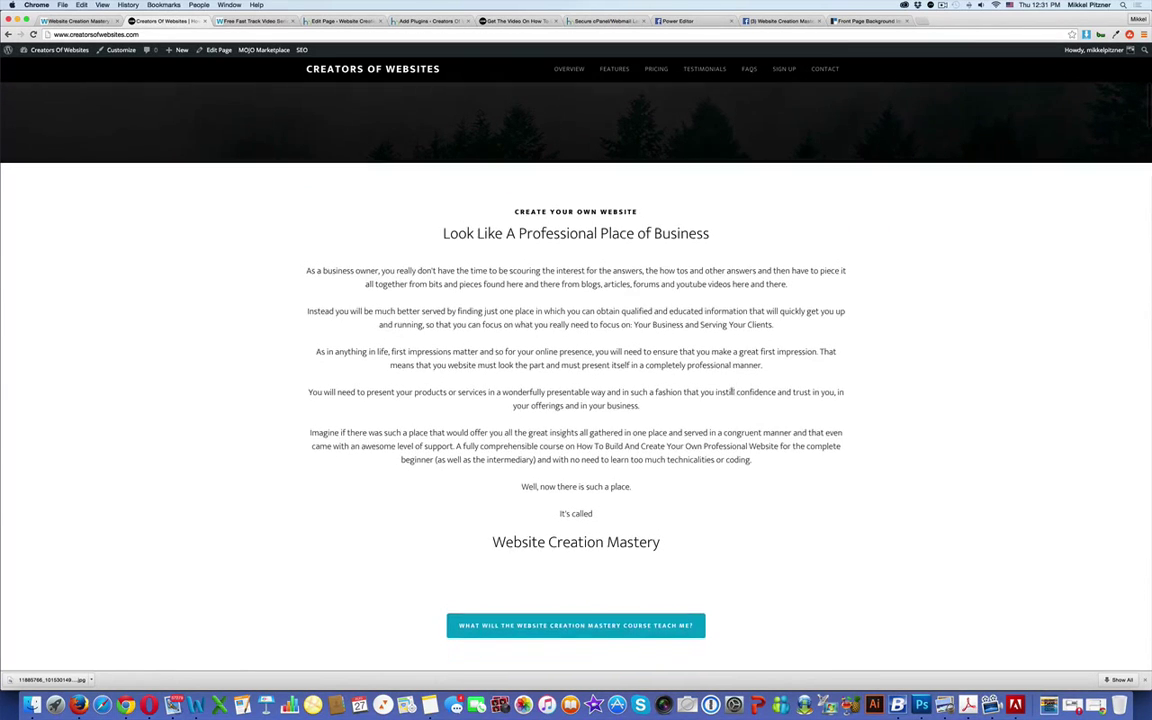
scroll(701, 328, "down", 2)
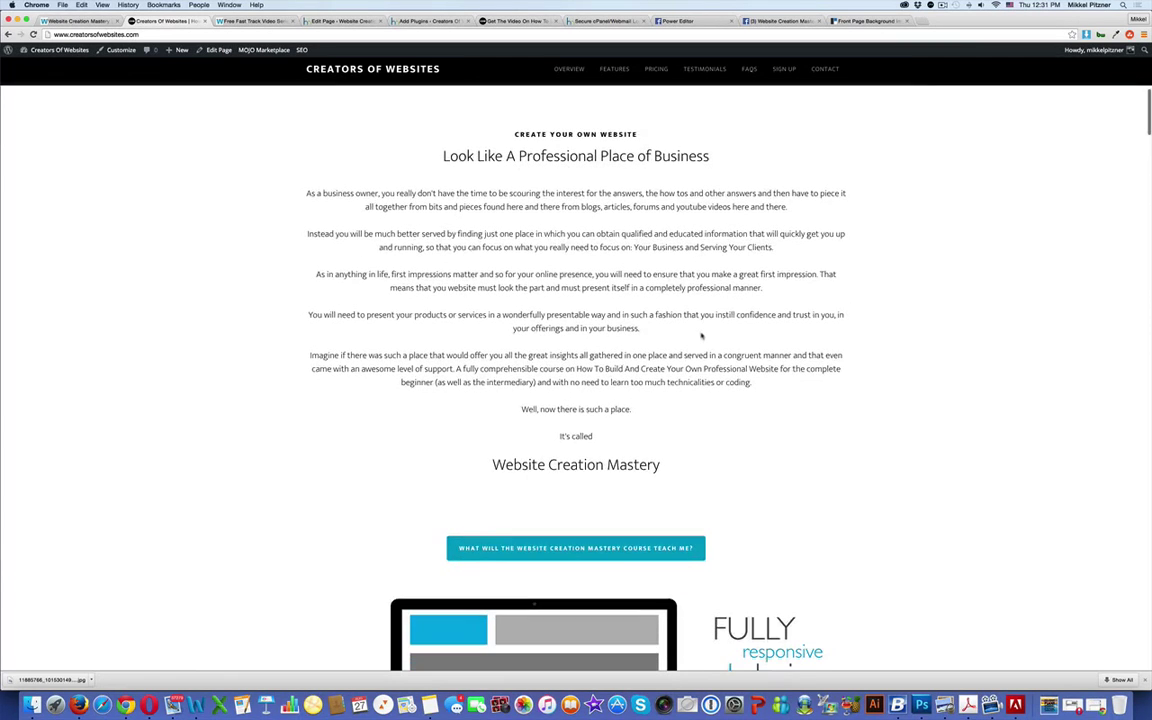
scroll(701, 328, "up", 4)
scroll(700, 334, "up", 8)
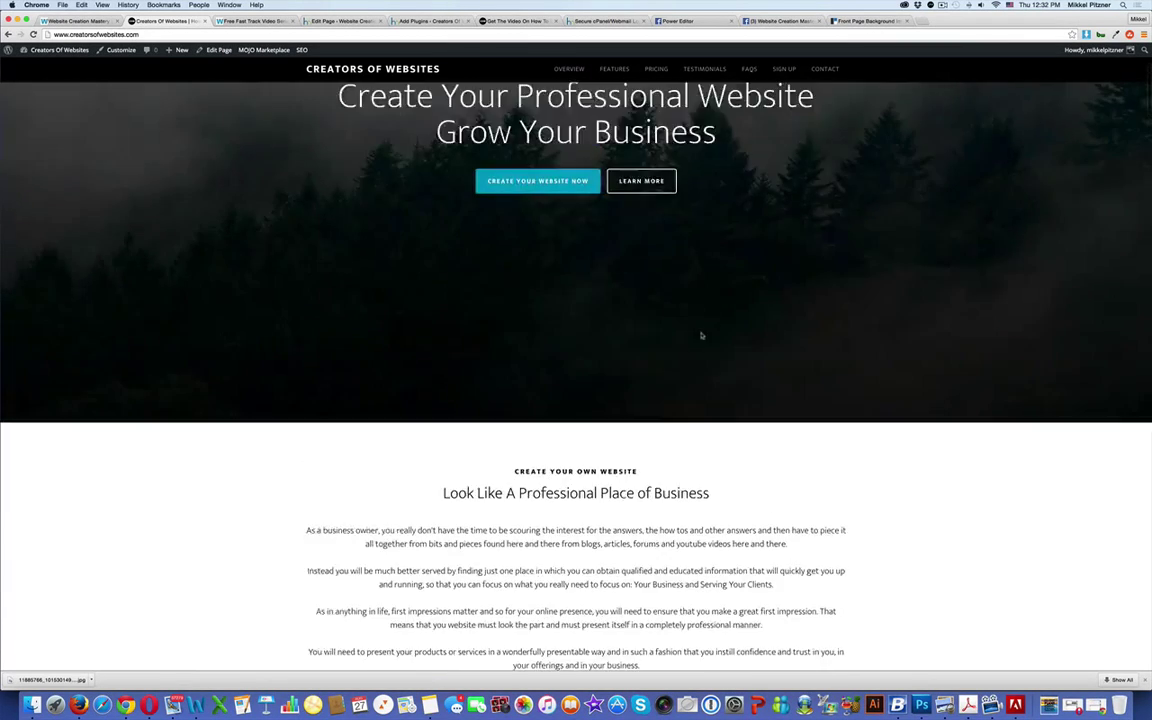
scroll(700, 333, "up", 2)
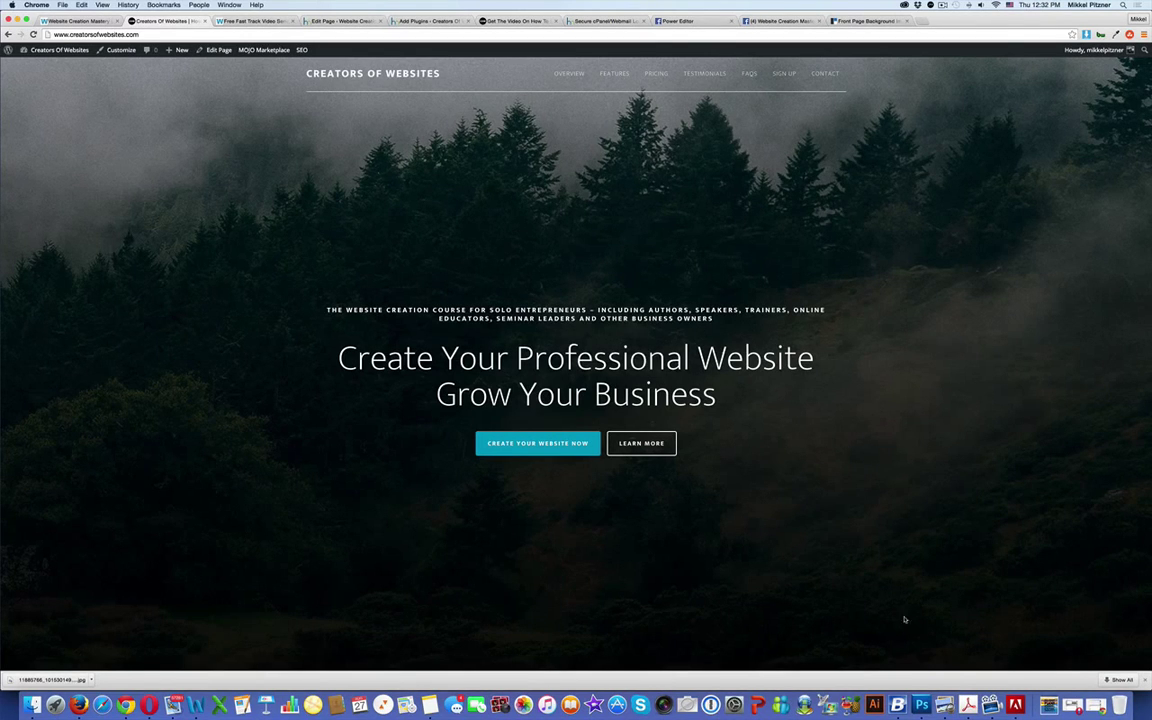
- View the Gangster image in Photoshop and compare it with the website build post on the Website Creation Mastery Facebook page
left_click(921, 705)
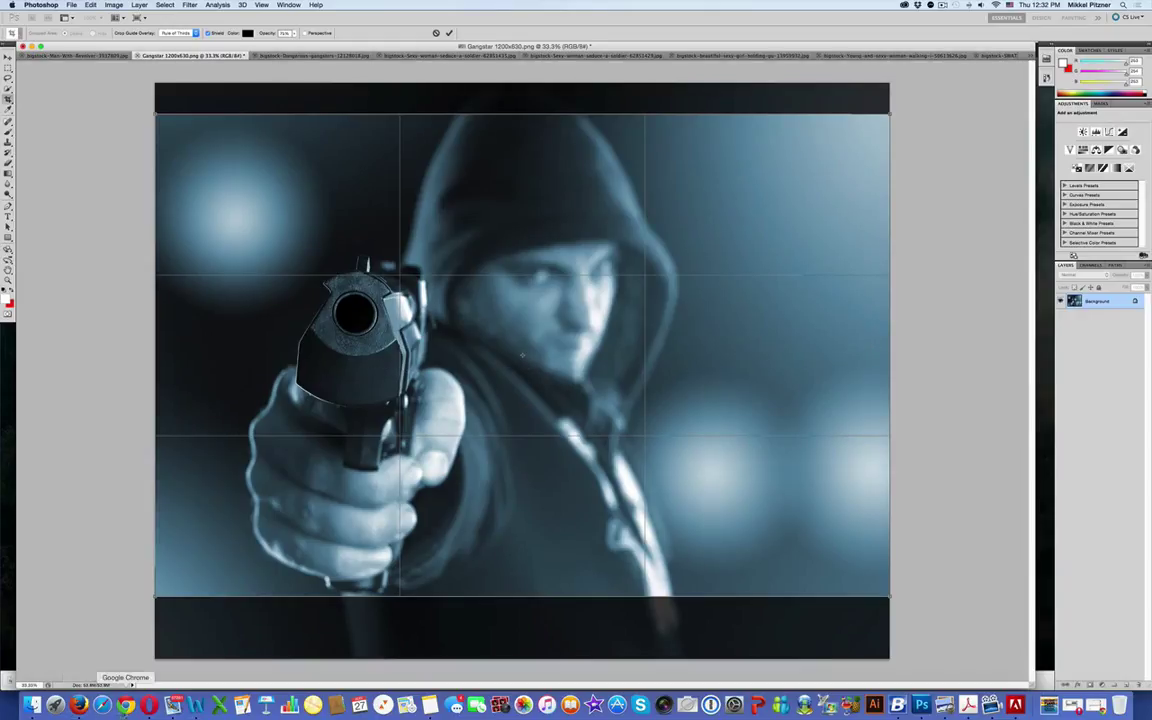
left_click(125, 705)
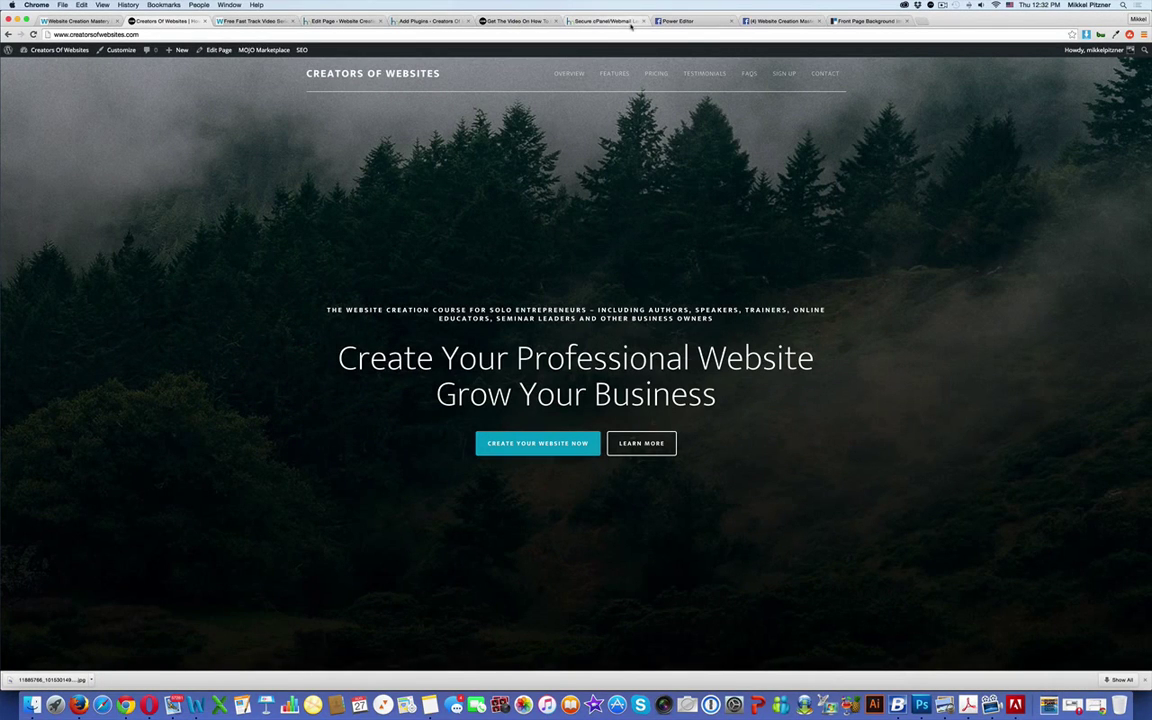
left_click(780, 21)
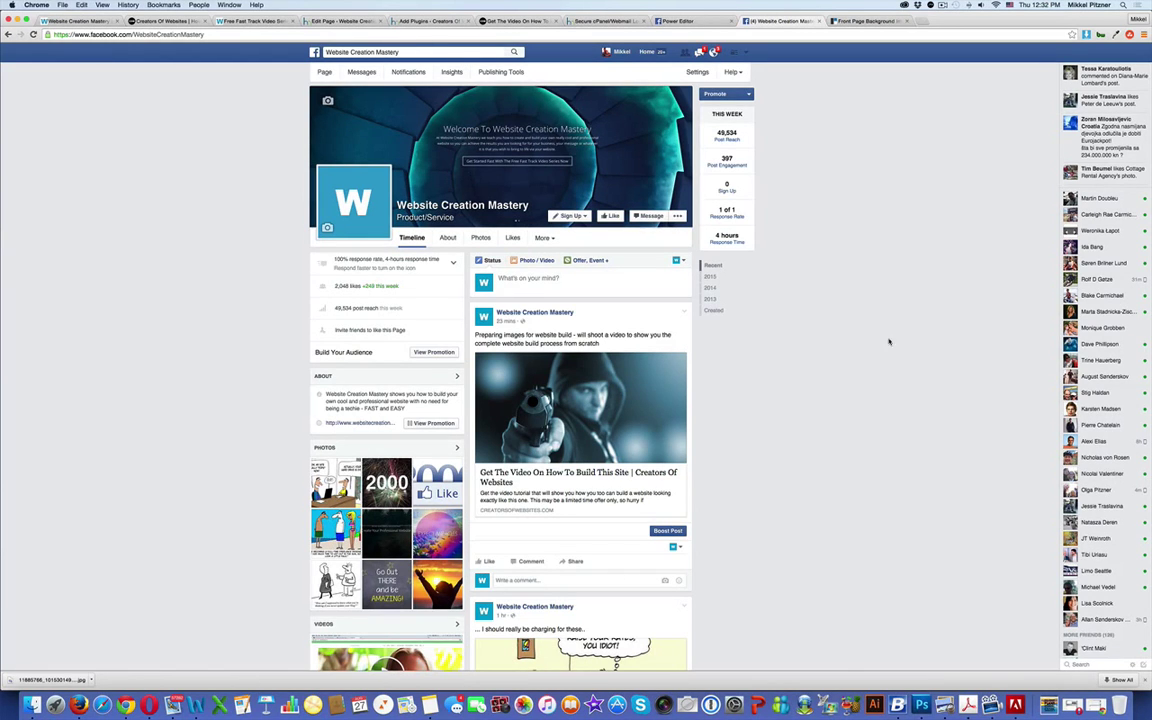
scroll(867, 343, "down", 1)
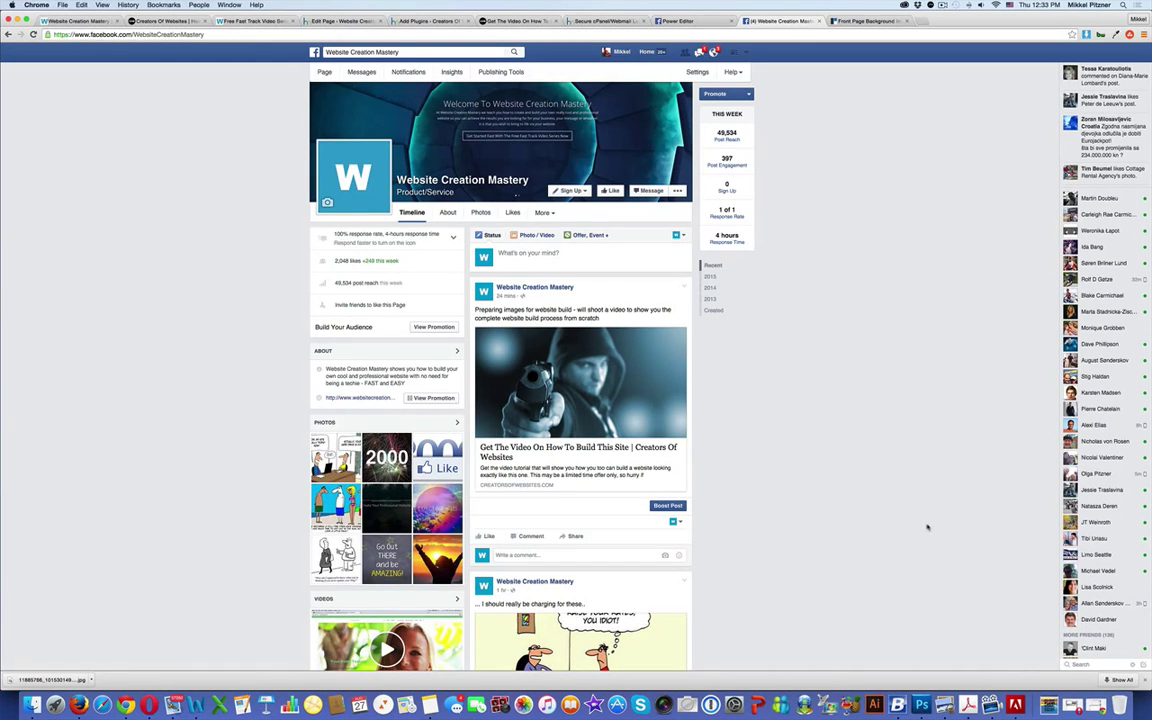
key("super+Tab")
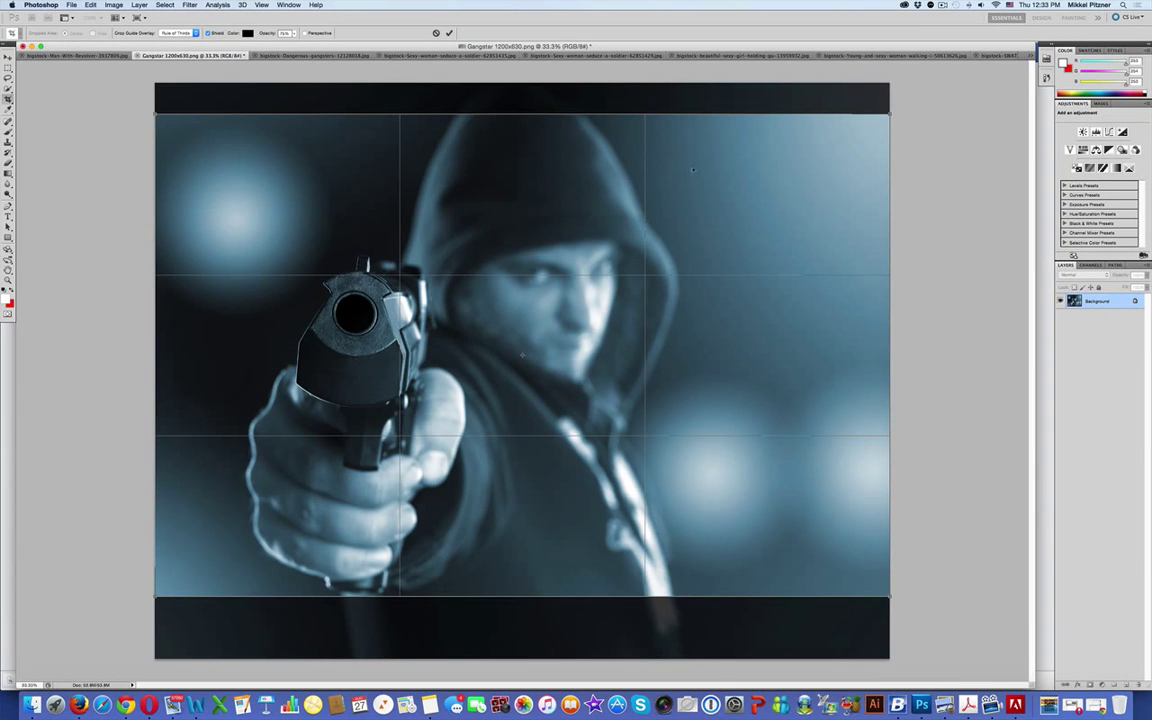
left_click(125, 705)
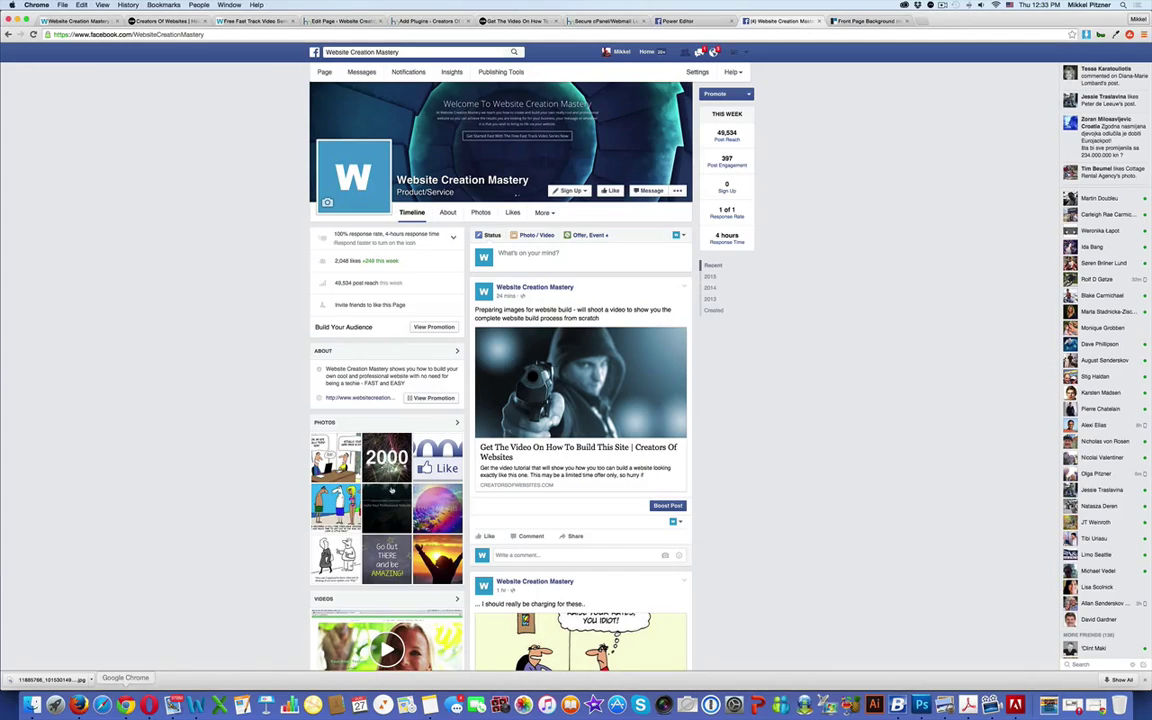
- Go back to the StudioPress background image instructions and review the four featured section images and the default dimensions
left_click(850, 20)
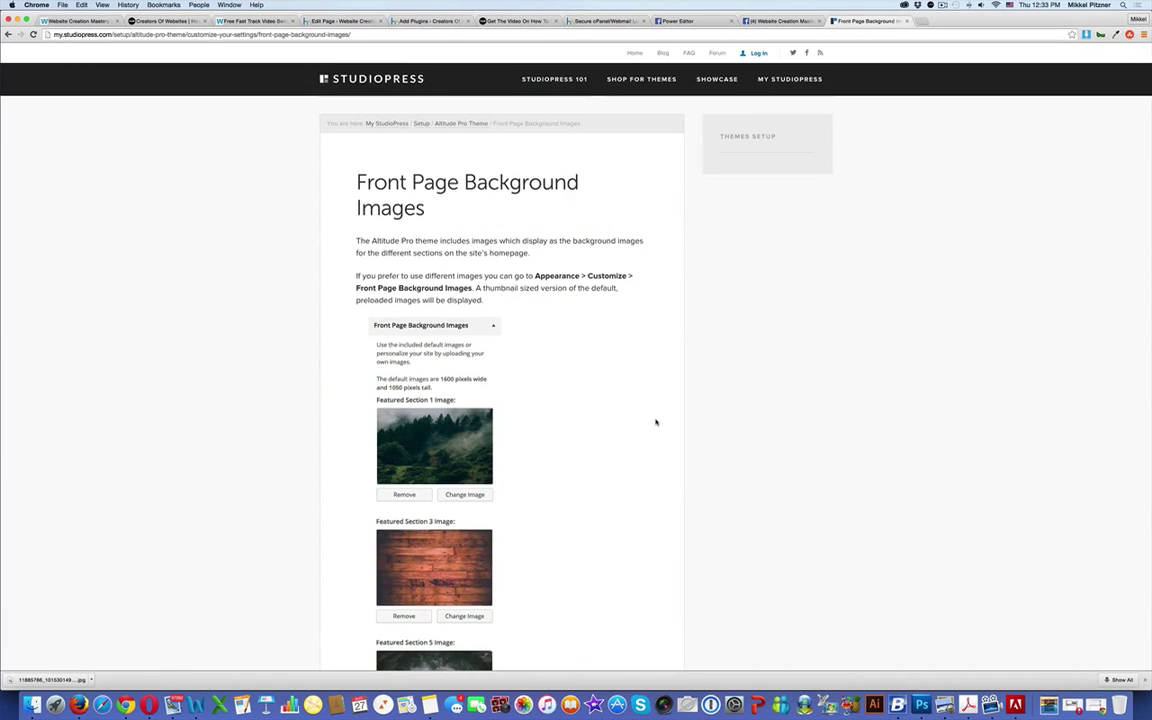
scroll(656, 422, "down", 10)
scroll(613, 437, "down", 3)
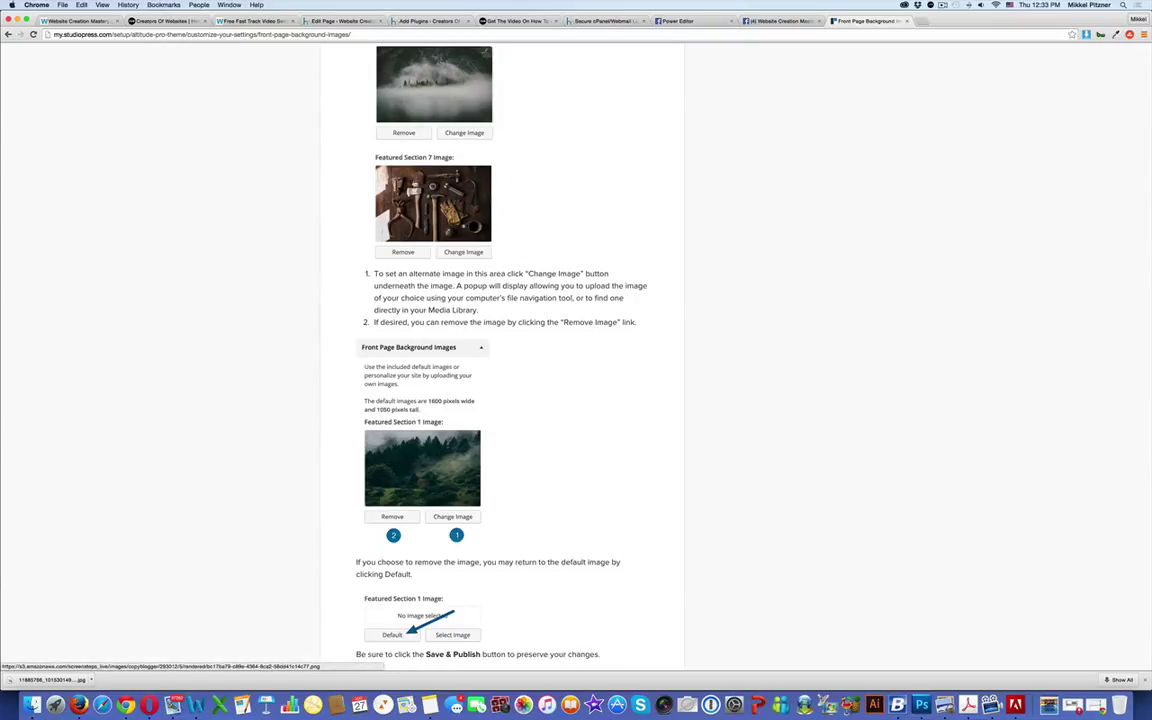
scroll(440, 113, "up", 5)
scroll(440, 113, "up", 2)
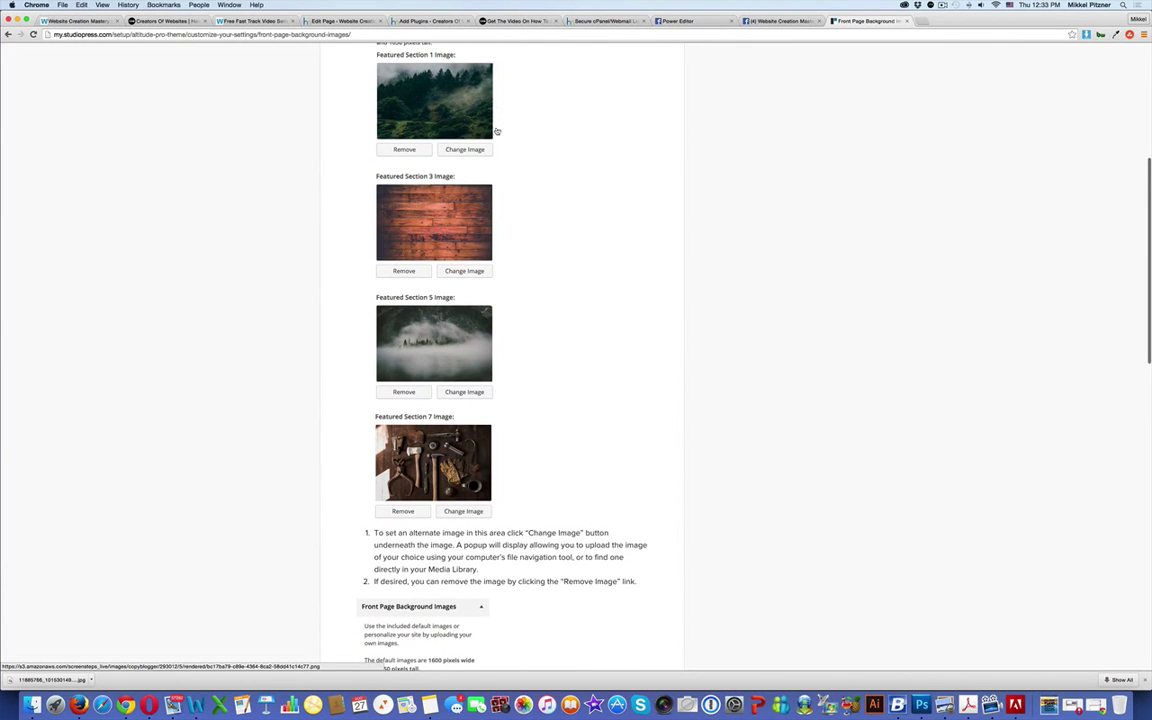
- Switch to Photoshop, discard the pending crop on the Gangster image and set the Crop tool to 1600 px wide by 1050 px high
left_click(921, 705)
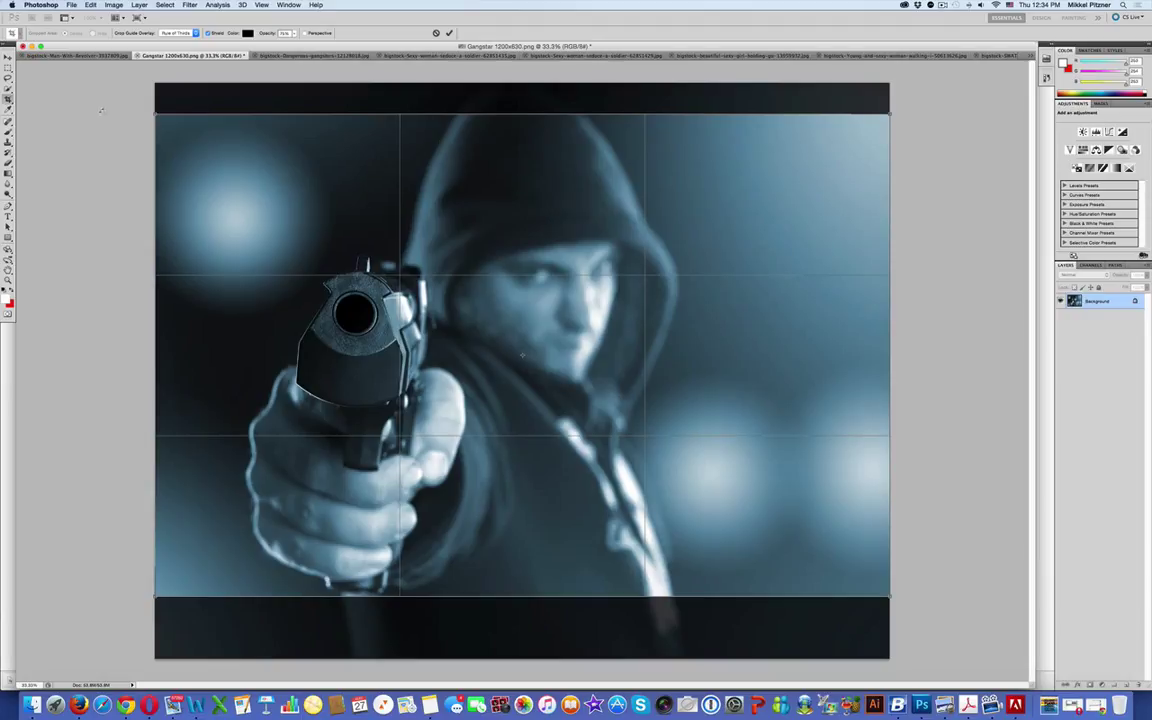
left_click(9, 91)
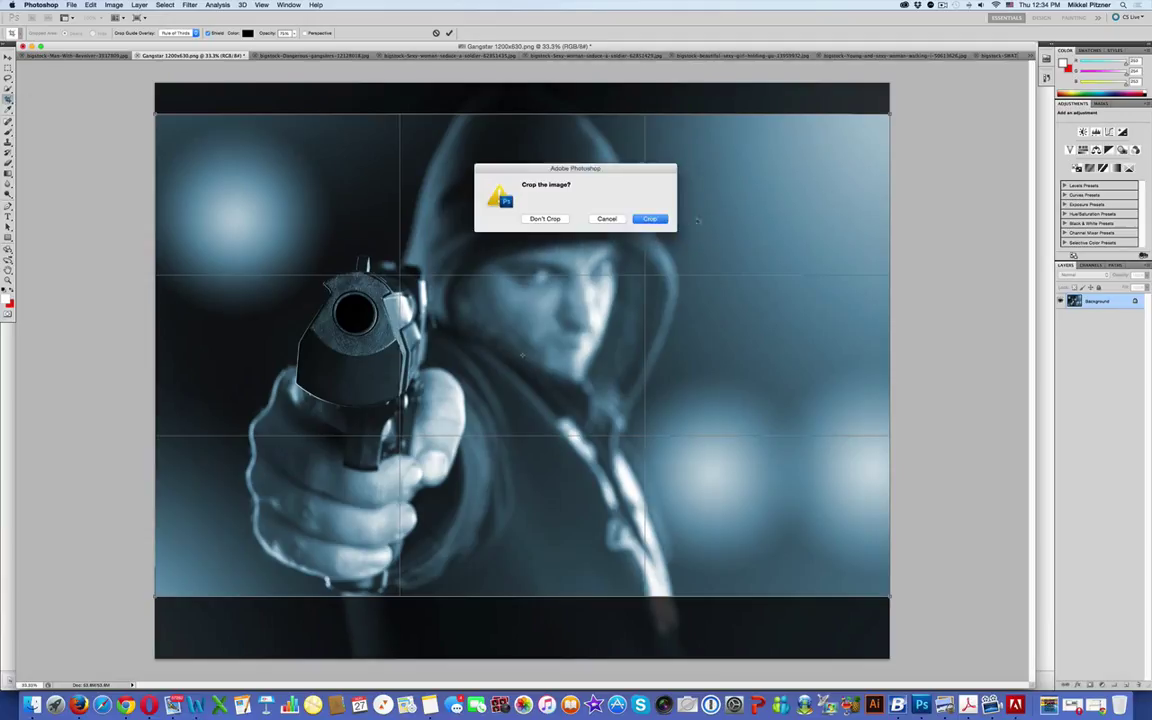
key("Escape")
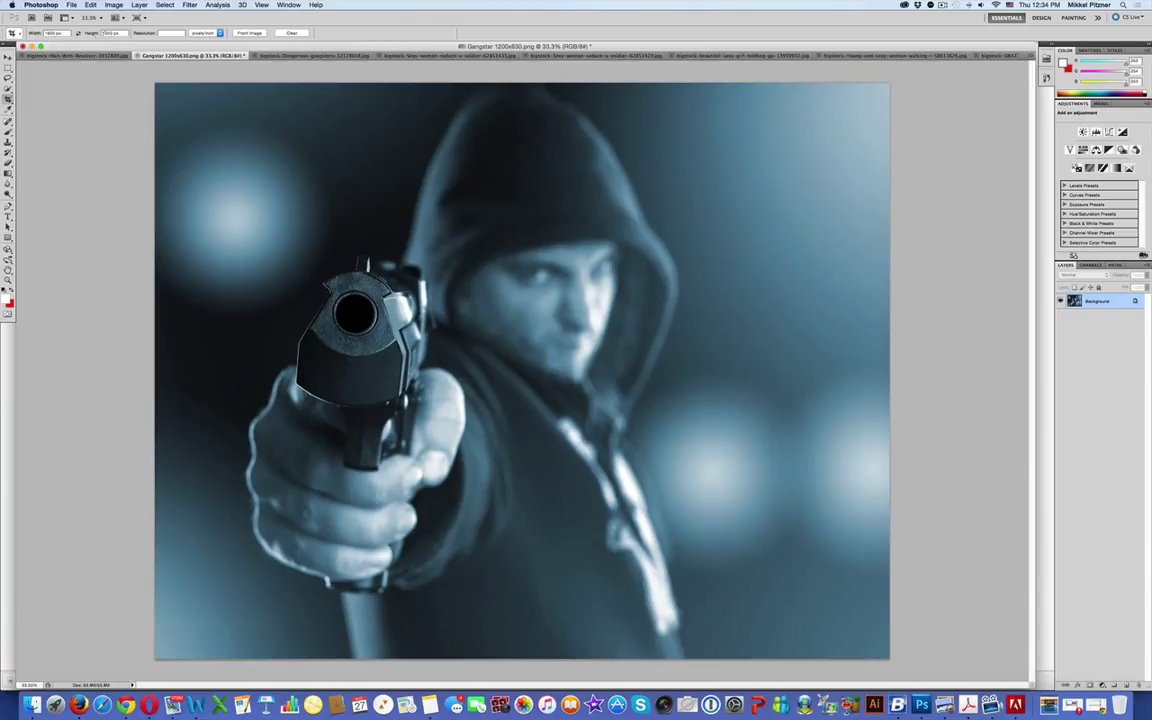
double_click(62, 33)
left_click_drag(62, 33, 47, 33)
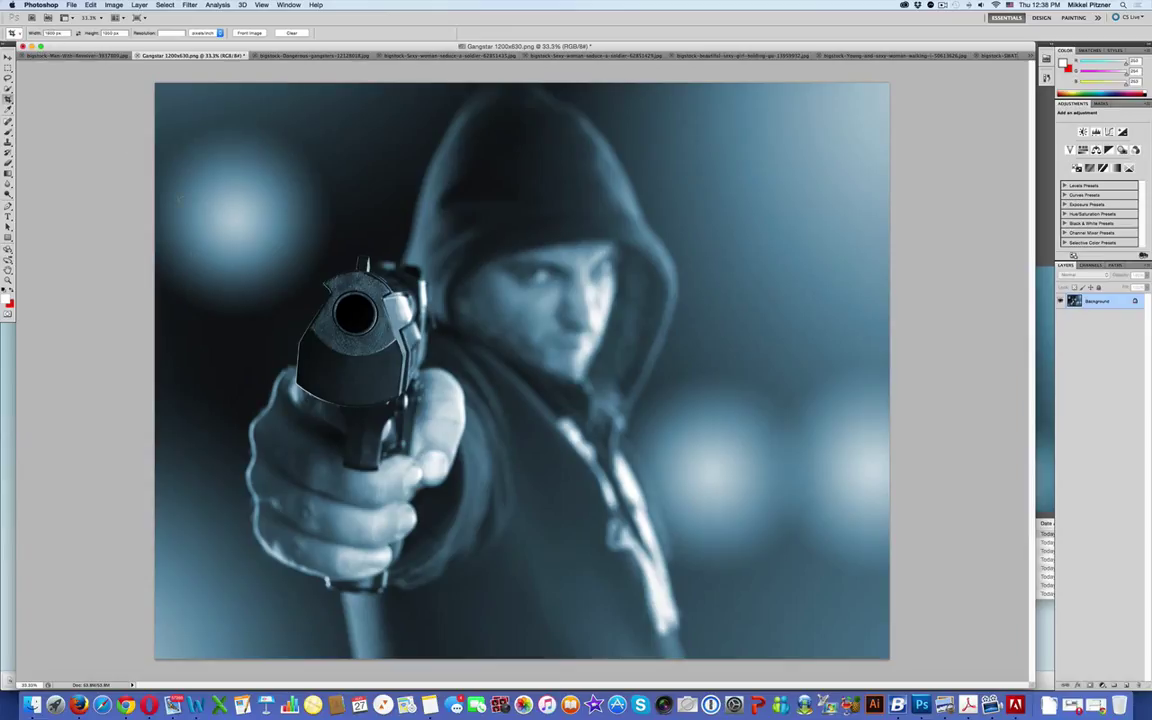
- Crop the Gangster image to 1600 × 1050 px, framing the gun and hooded face from the image's left edge and trimming the other sides
left_click_drag(155, 170, 993, 637)
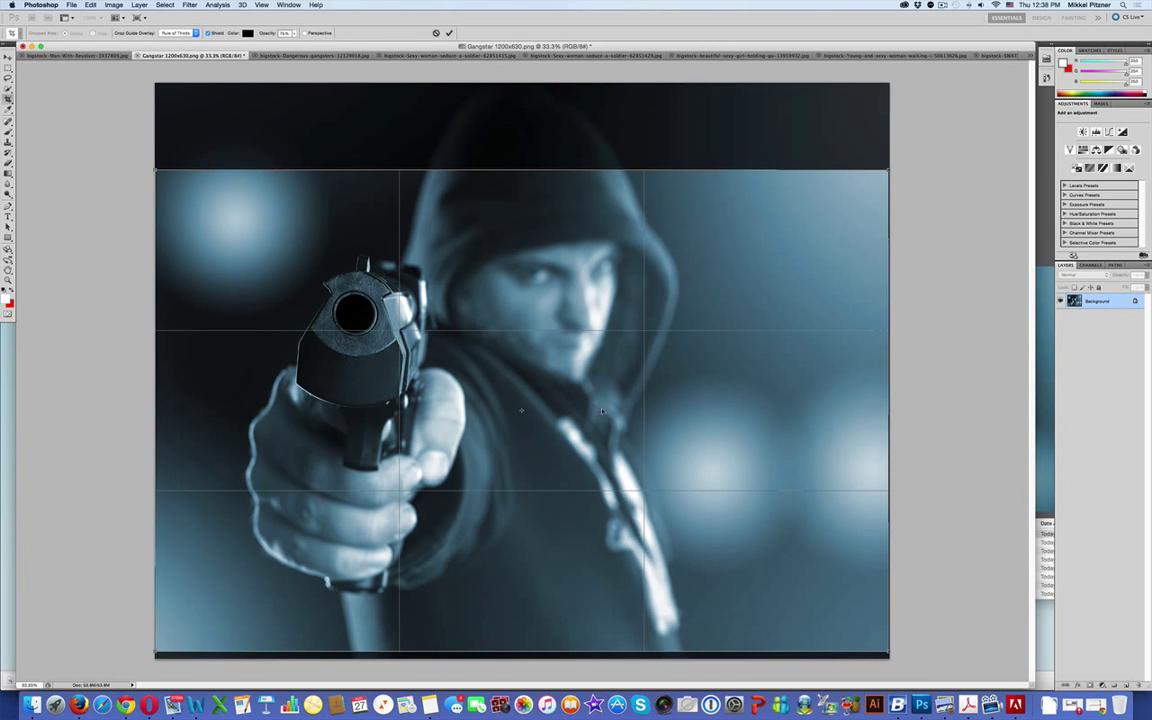
left_click_drag(602, 410, 604, 400)
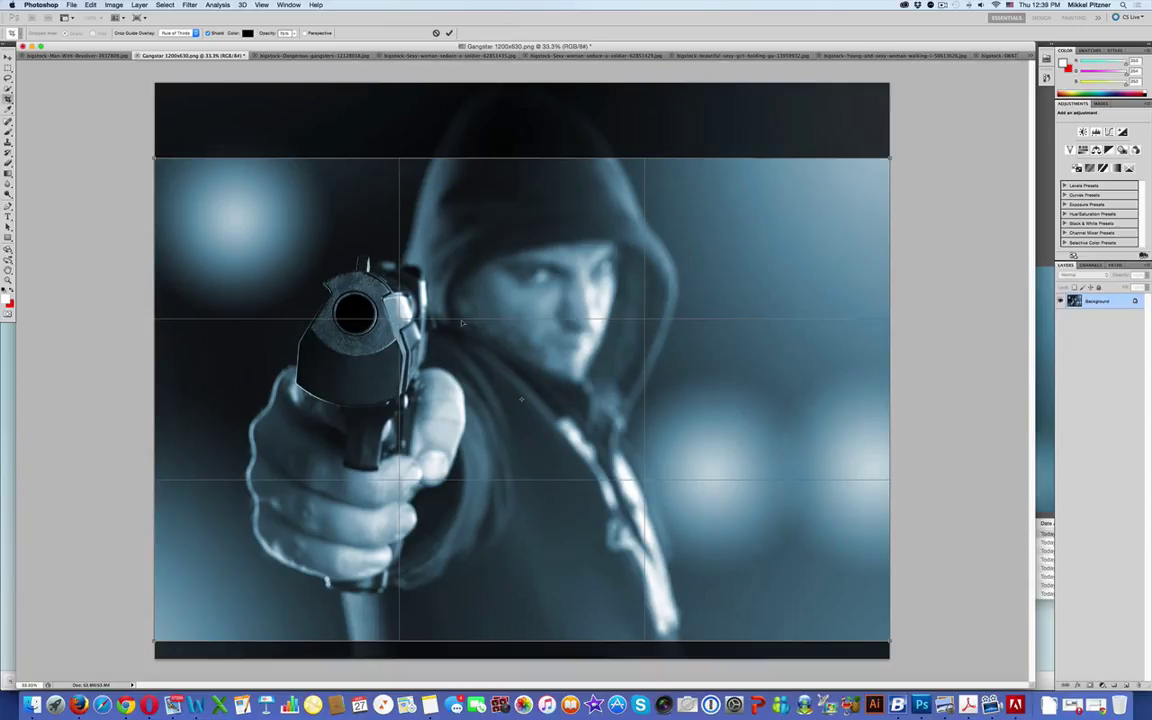
left_click_drag(462, 323, 425, 322)
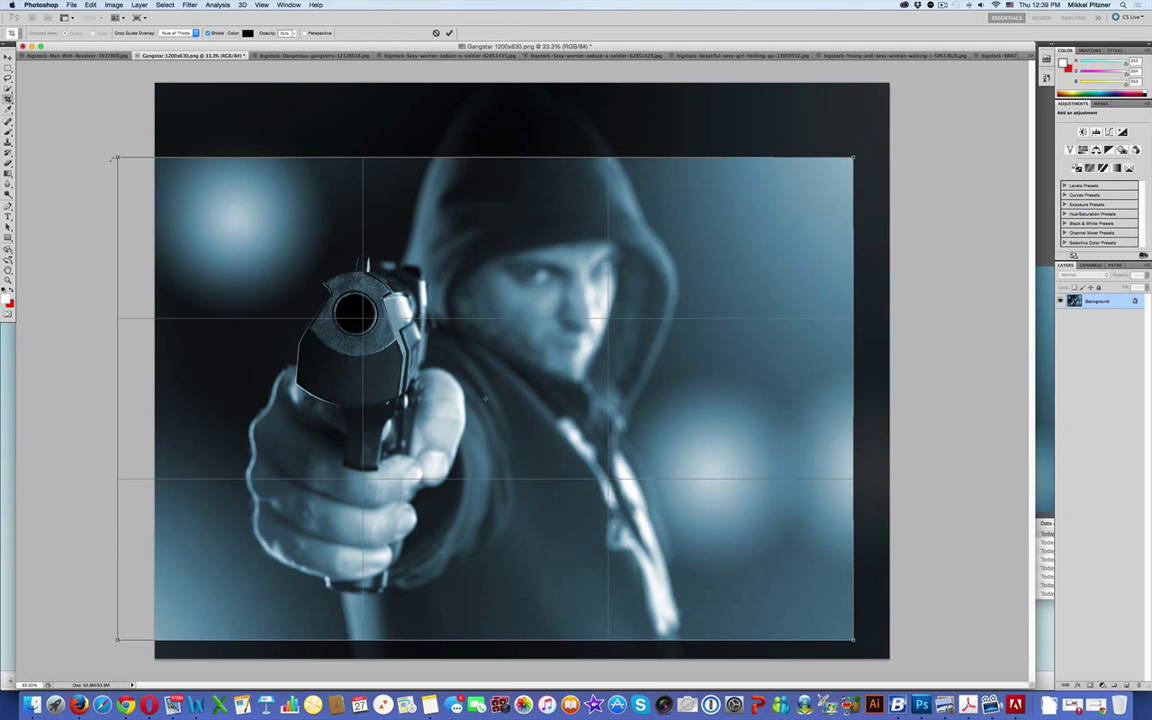
left_click_drag(112, 158, 190, 199)
left_click_drag(471, 371, 437, 343)
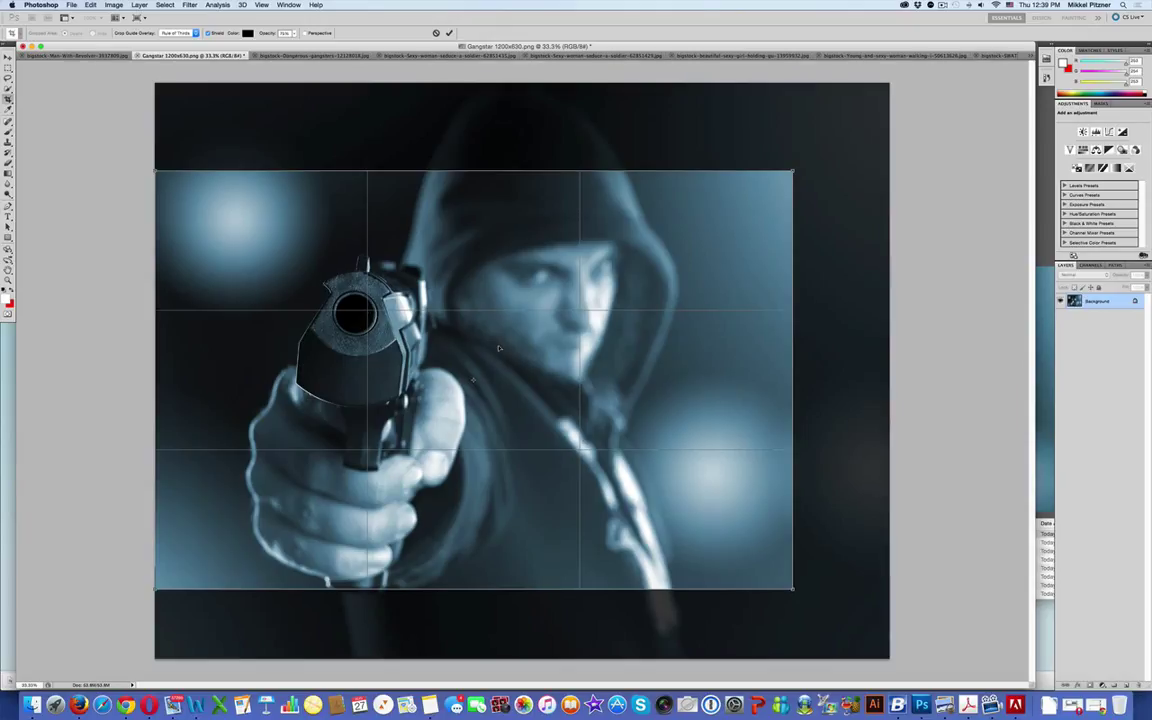
key("Return")
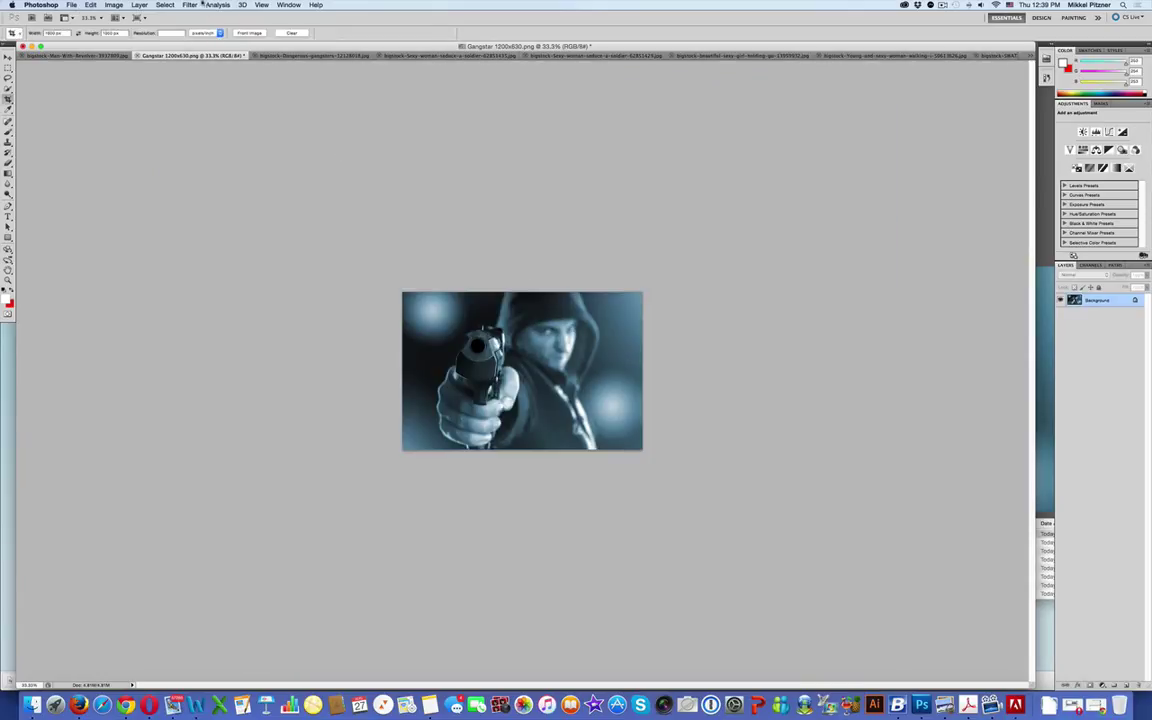
- Save the cropped image to the Desktop as a non-interlaced PNG named "Gangstar 1200x630 v2.png"
left_click(72, 5)
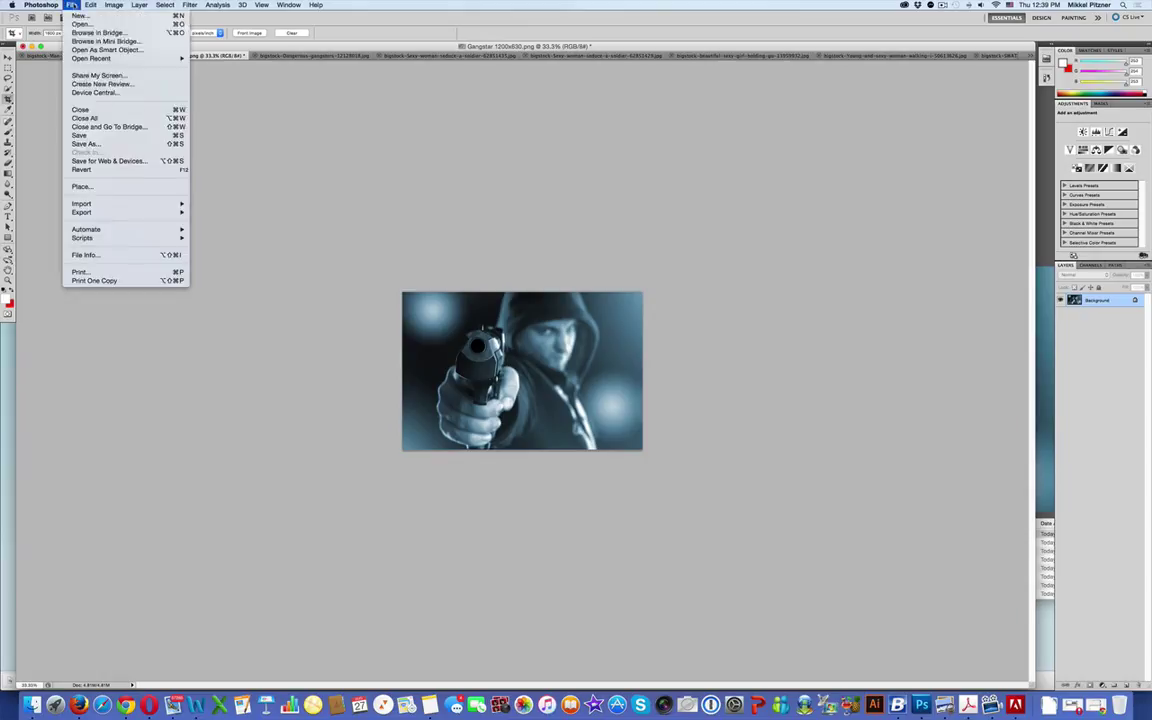
left_click(85, 143)
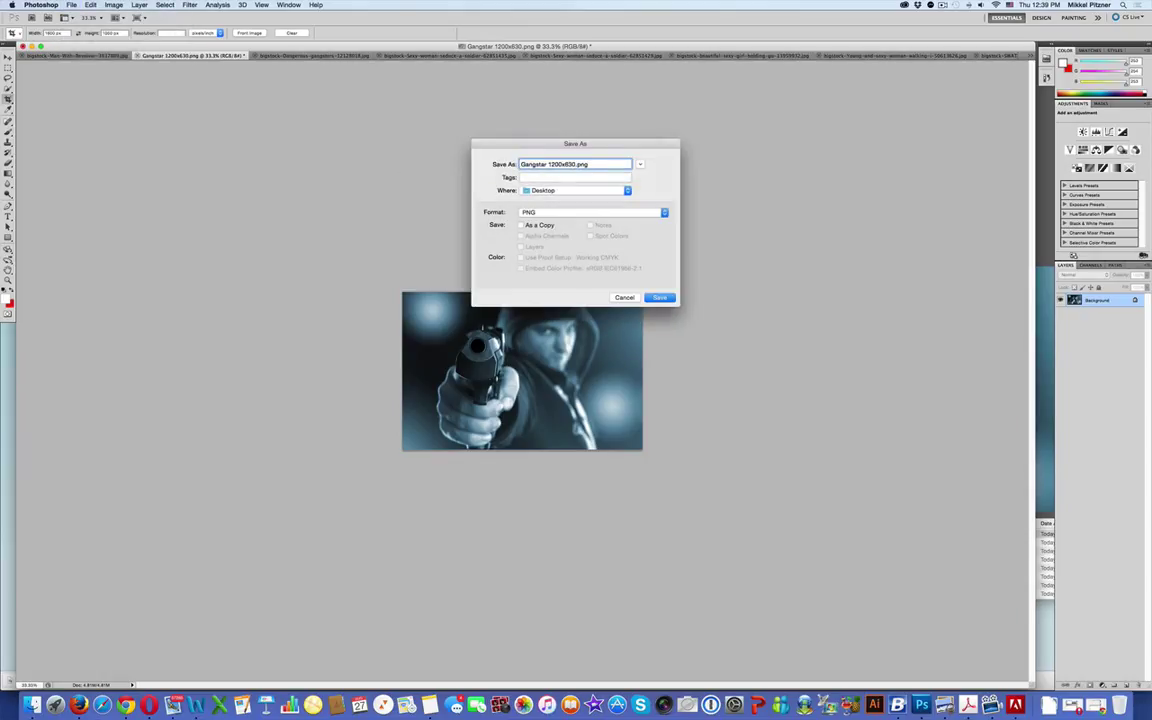
type("v2")
key("BackSpace")
type("2")
left_click(664, 298)
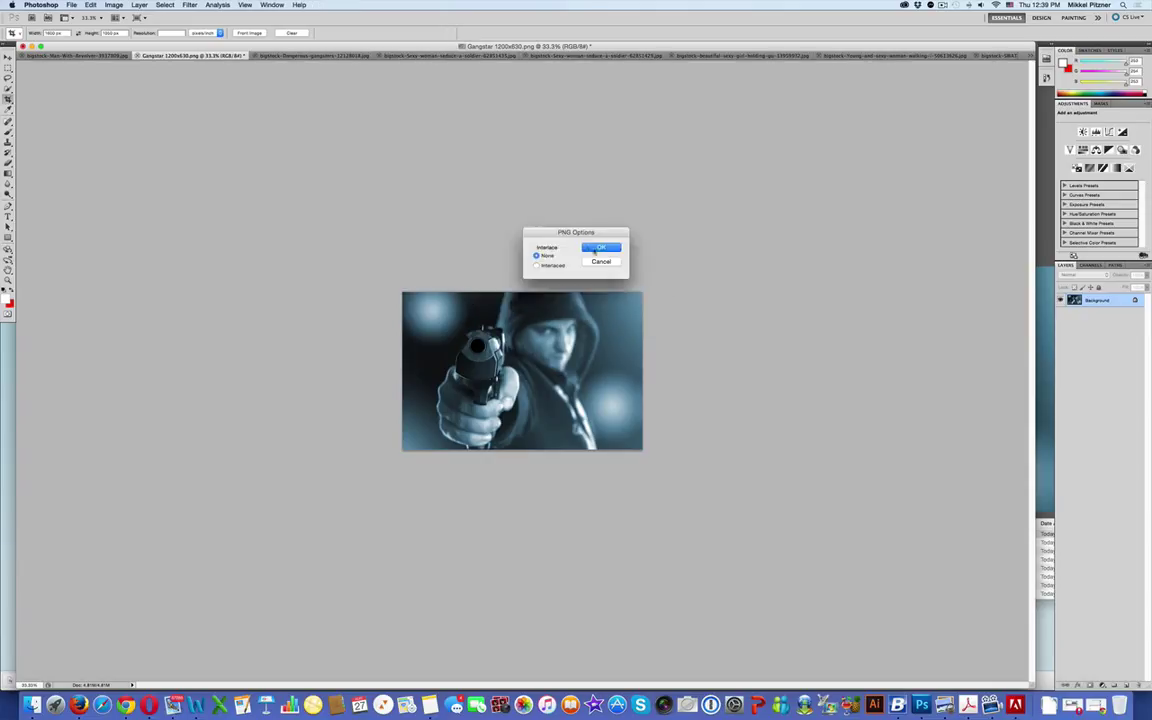
left_click(598, 248)
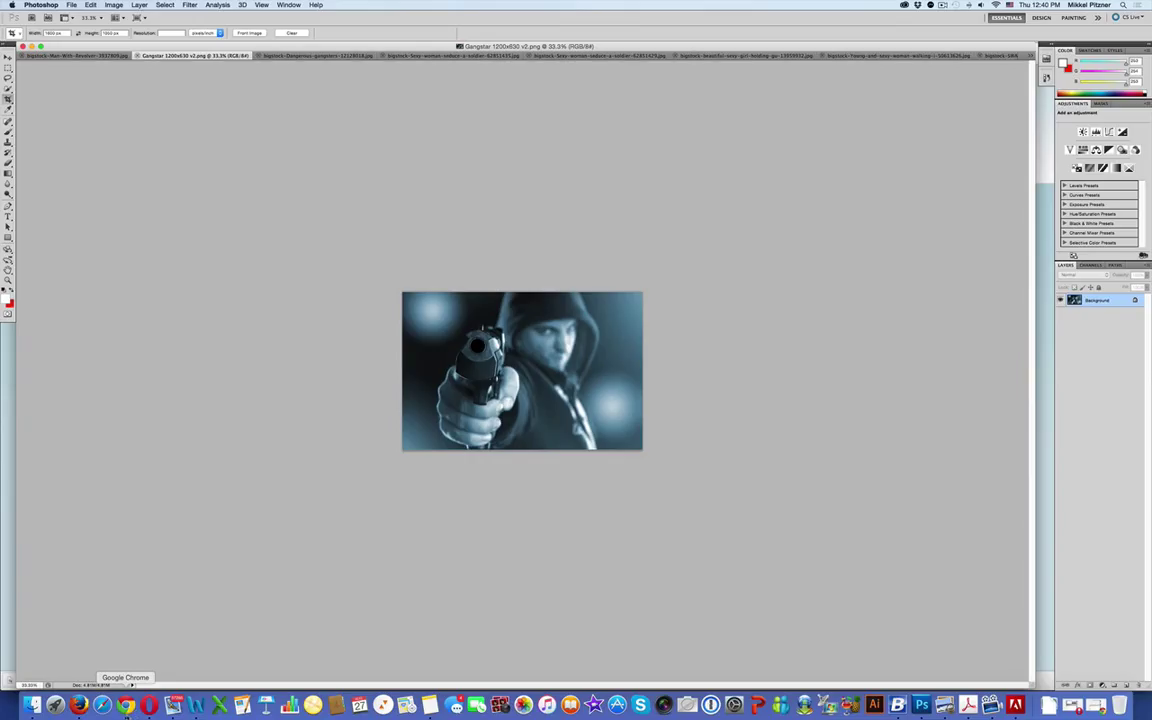
- Switch to TinyPNG in Chrome, compress "Gangstar 1200x630 v2.png" from the Finder's Desktop folder and download the compressed file
left_click(126, 704)
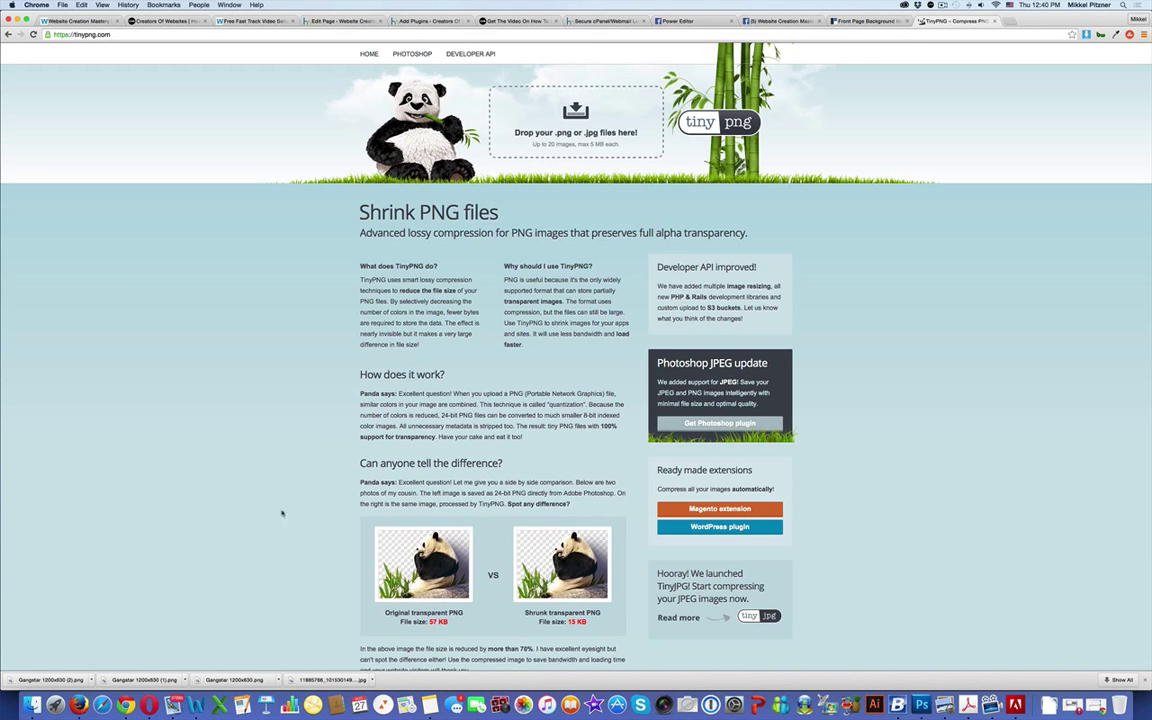
left_click(32, 705)
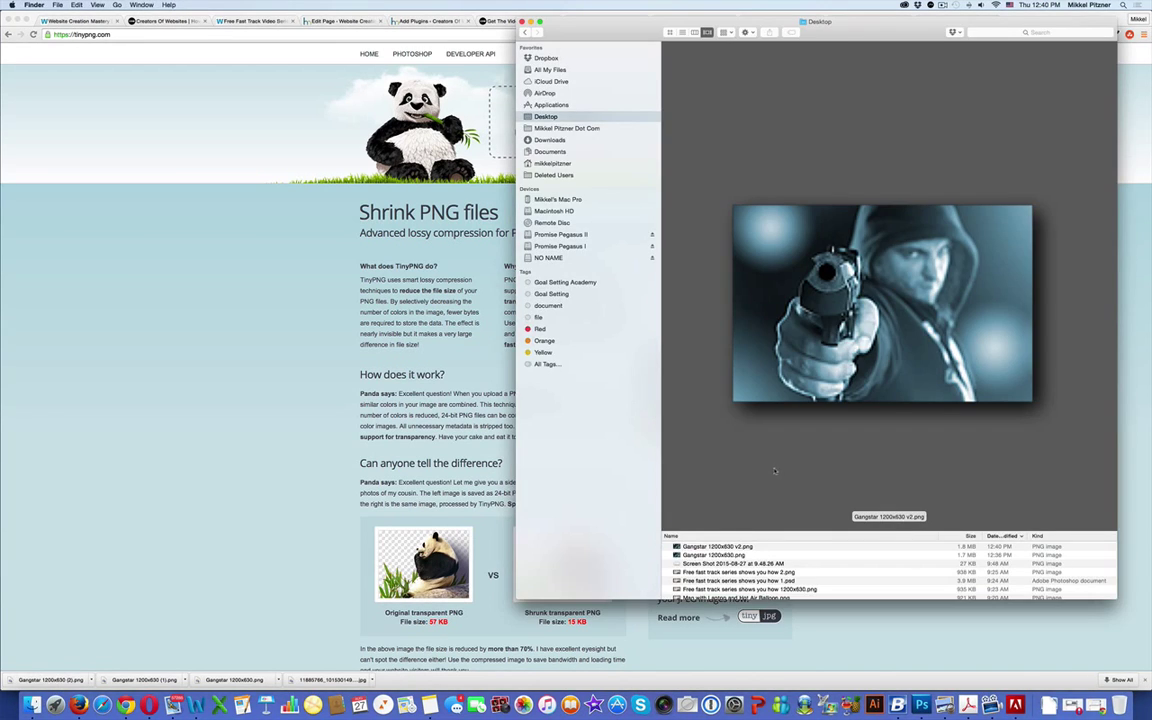
left_click_drag(745, 549, 425, 98)
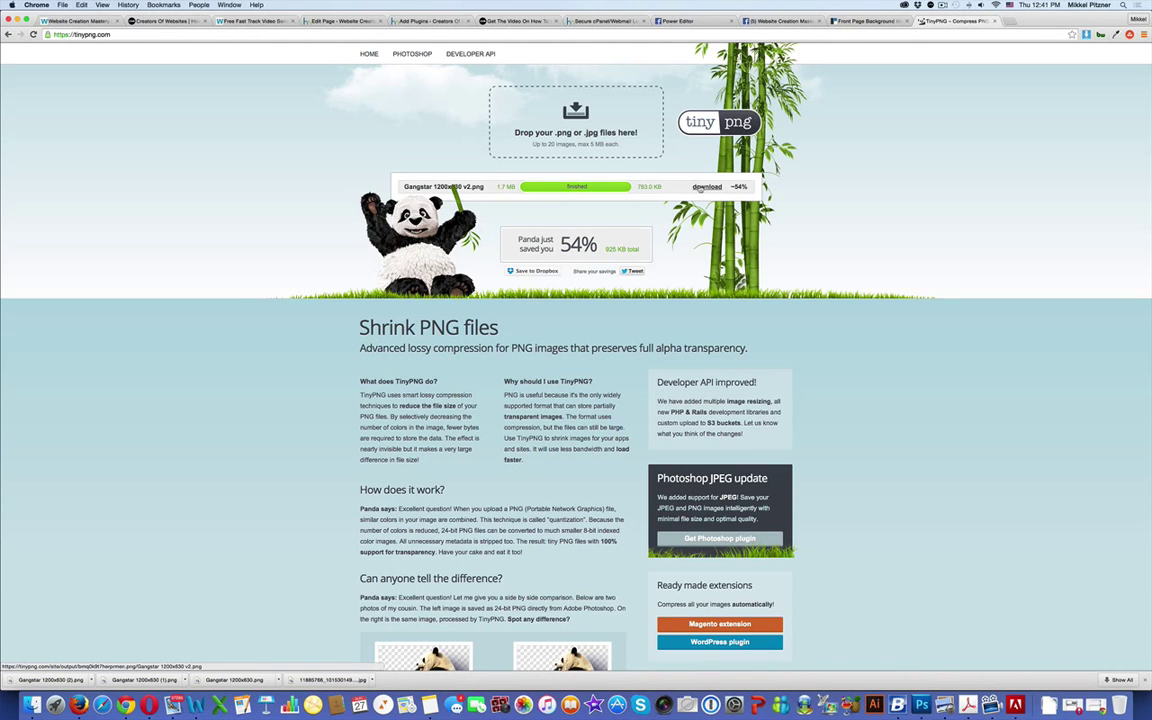
left_click(704, 187)
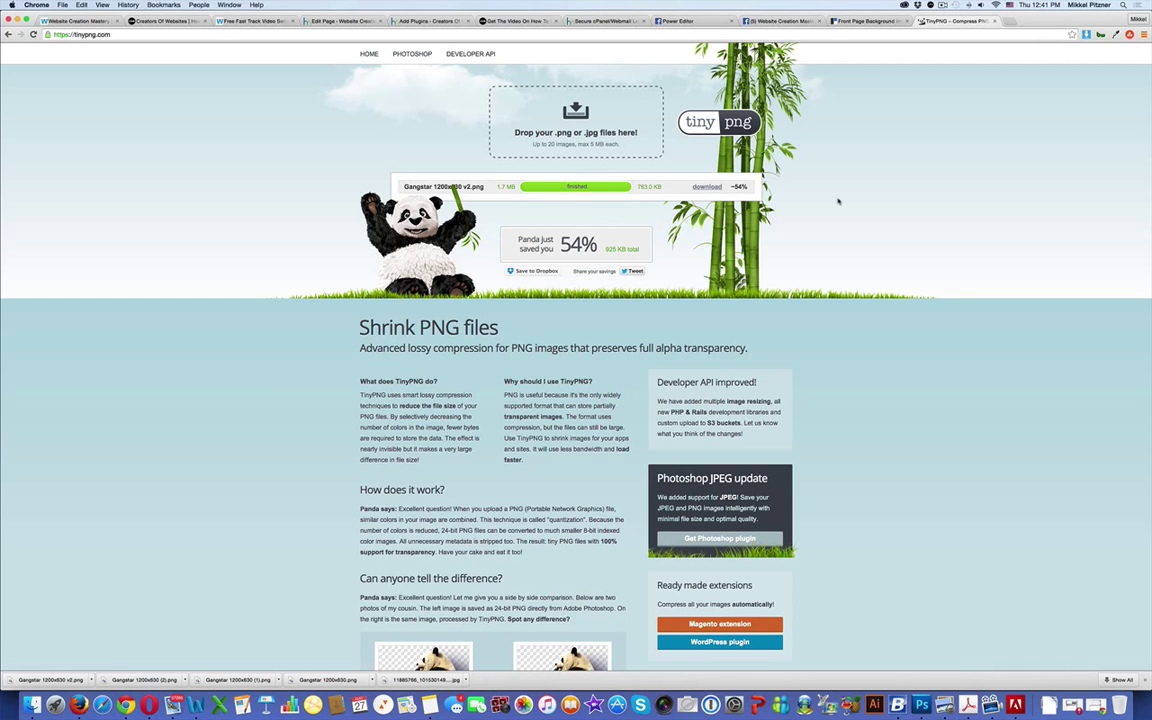
scroll(514, 383, "down", 1)
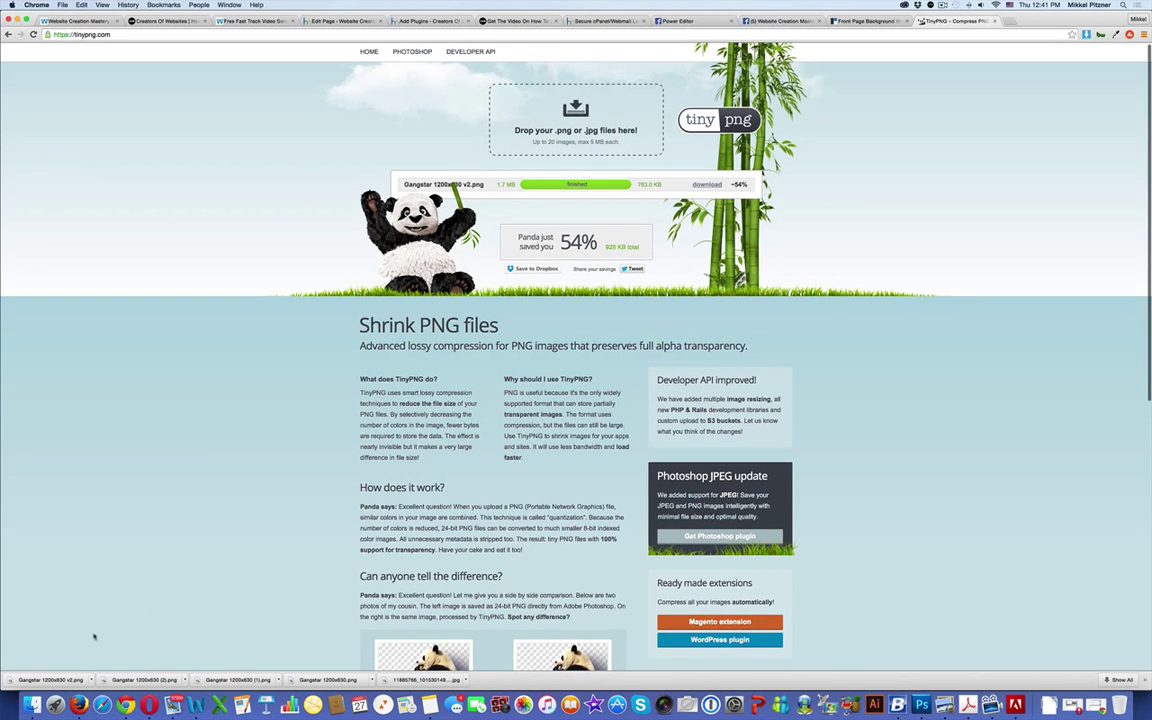
- Find the compressed image in the Finder's Downloads folder and rename it "Gangstar 1200x630 v2 tiny.png"
left_click(33, 705)
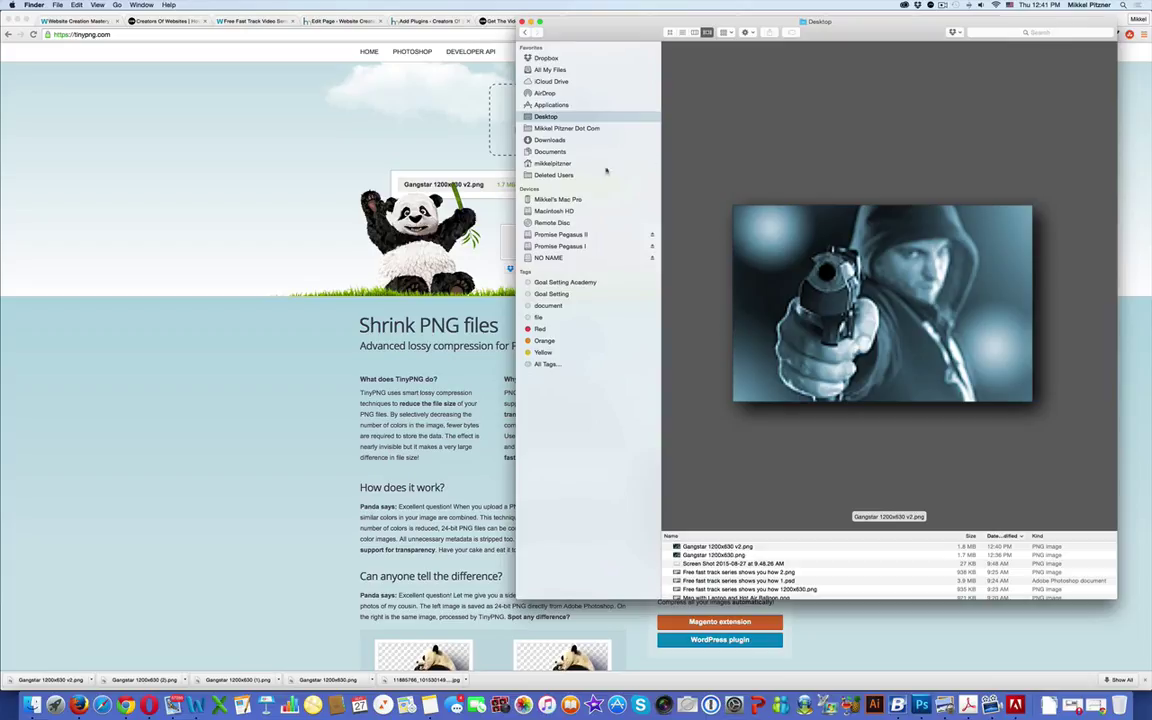
left_click(548, 140)
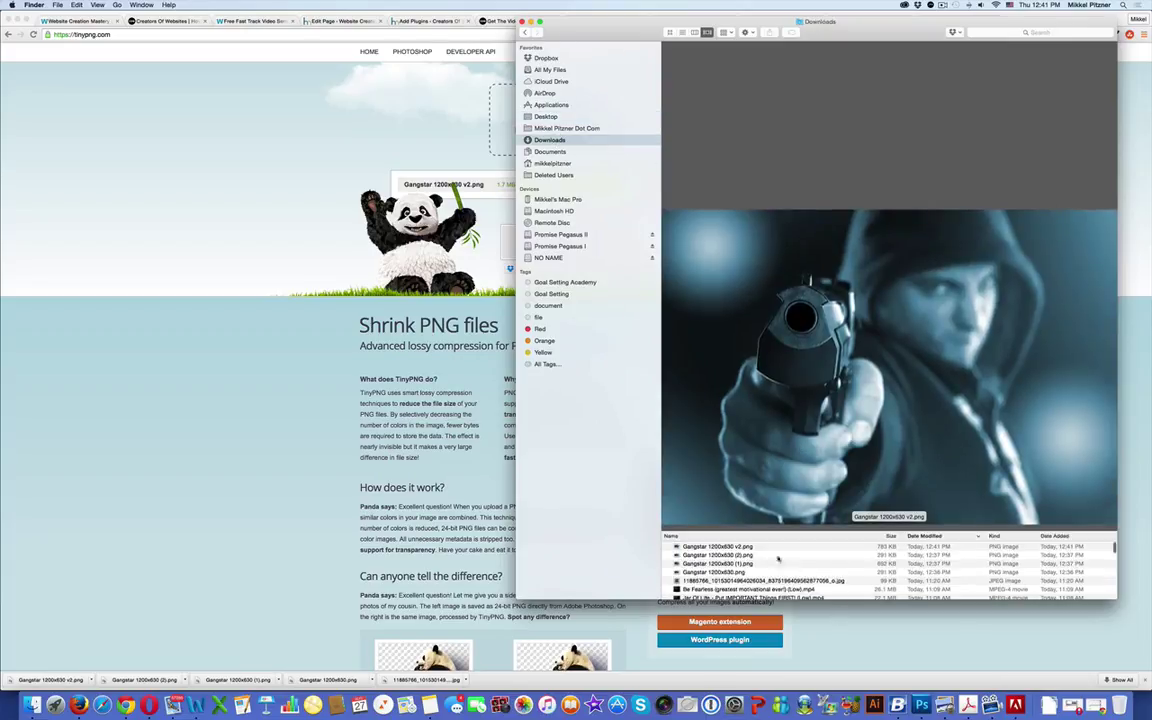
left_click(873, 548)
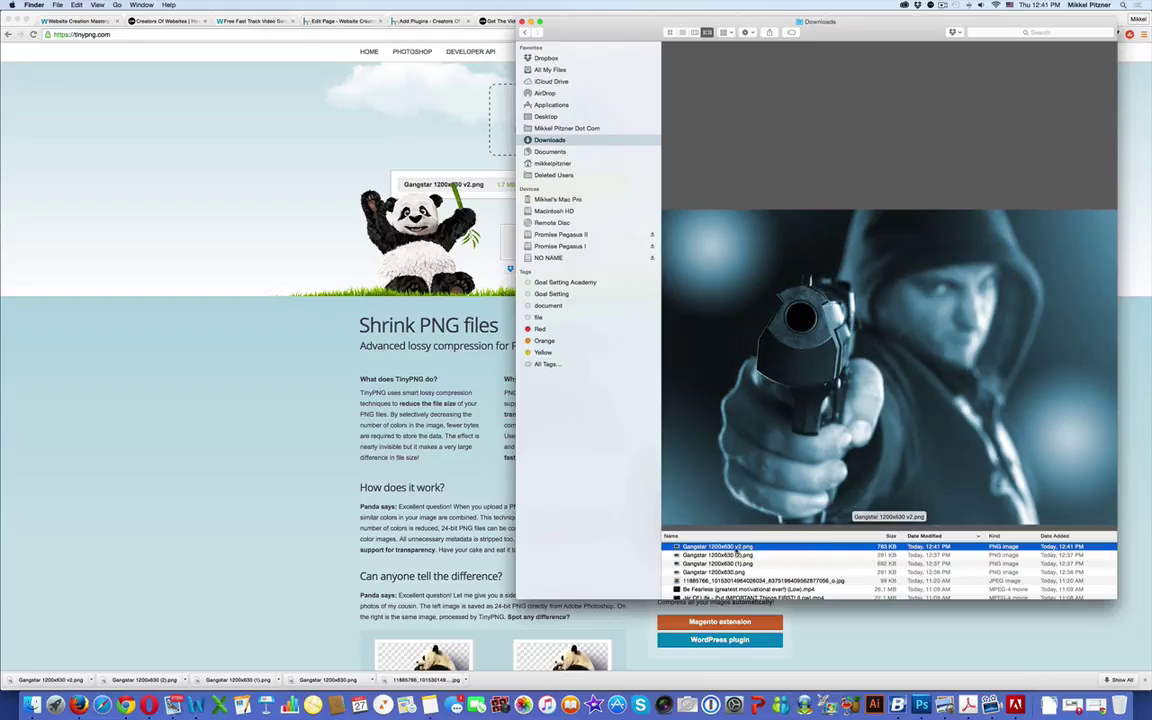
left_click(740, 547)
key("Right")
type("tiny")
key("Return")
- Return to Chrome, check the featured section images in the StudioPress background image instructions and go back to the TinyPNG page
left_click(306, 252)
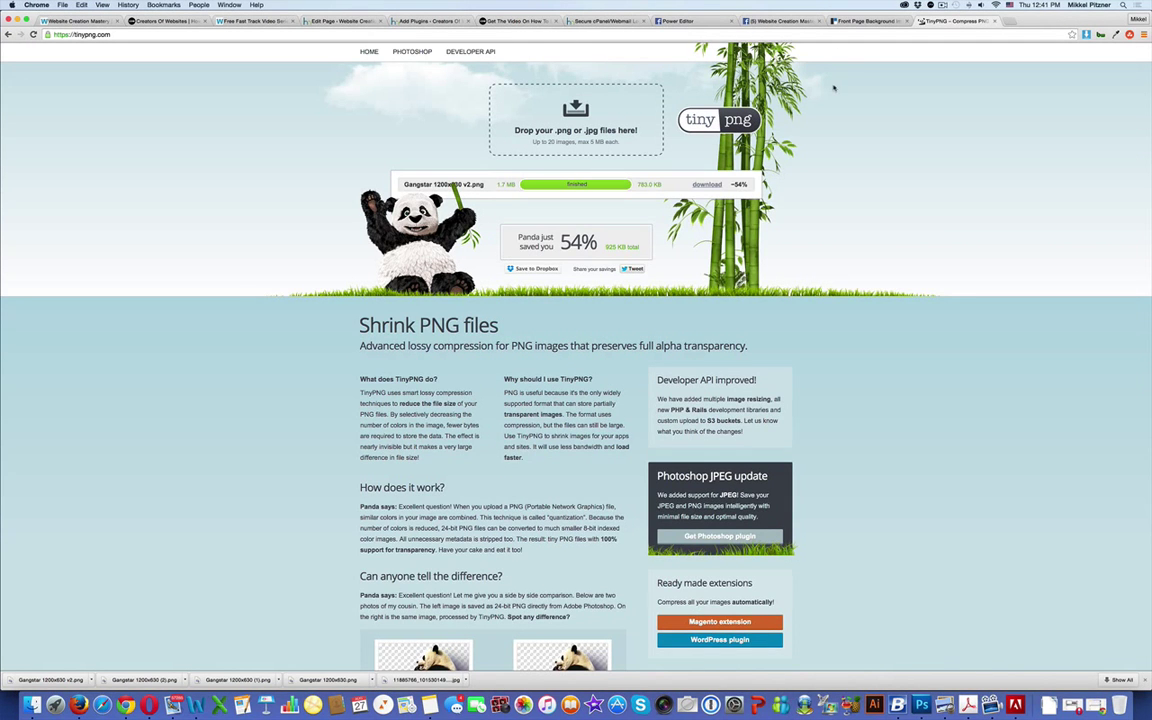
scroll(101, 618, "down", 1)
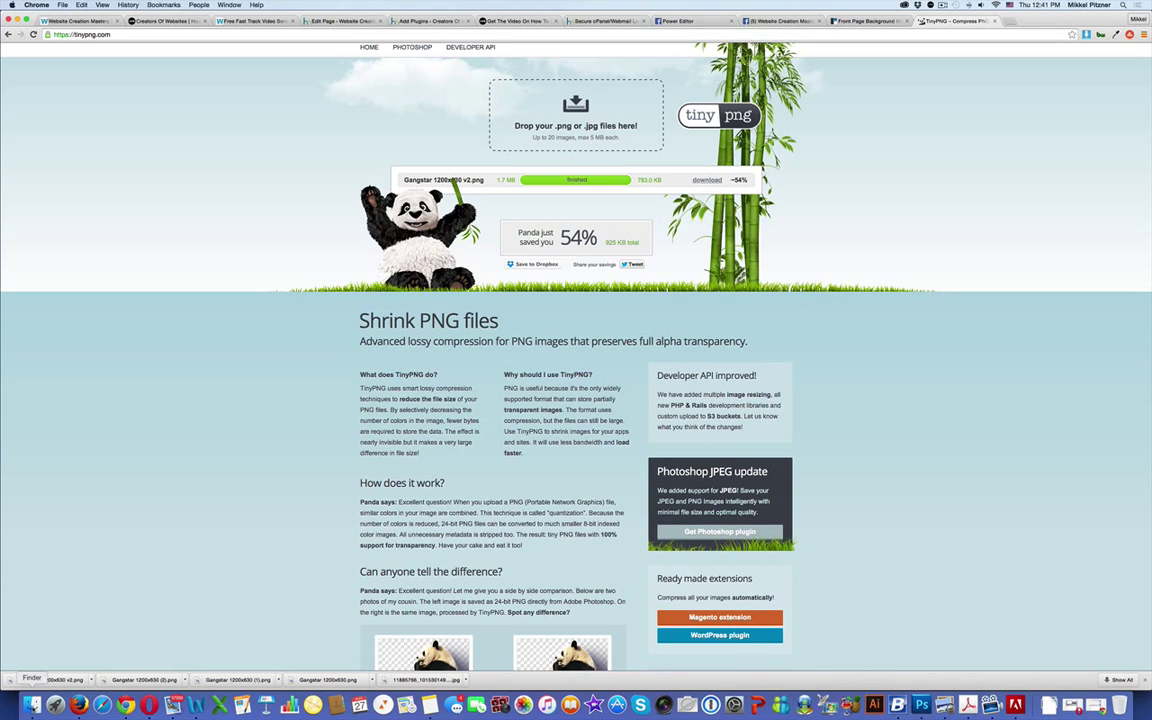
left_click(855, 21)
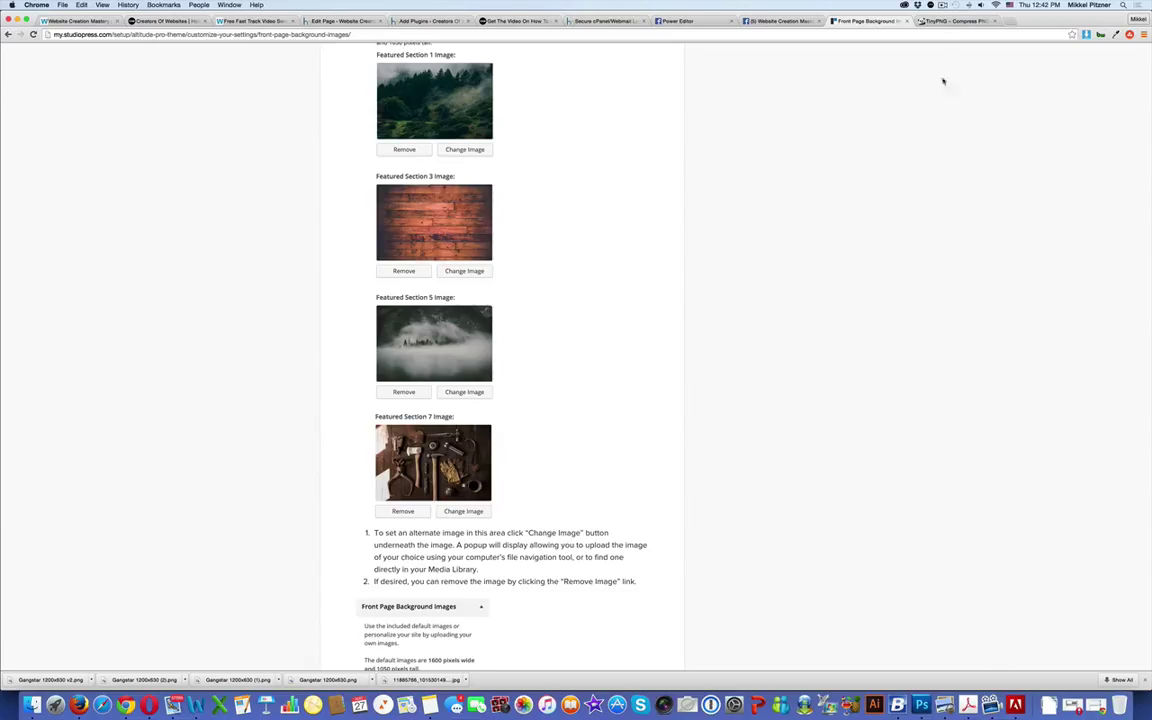
left_click(945, 20)
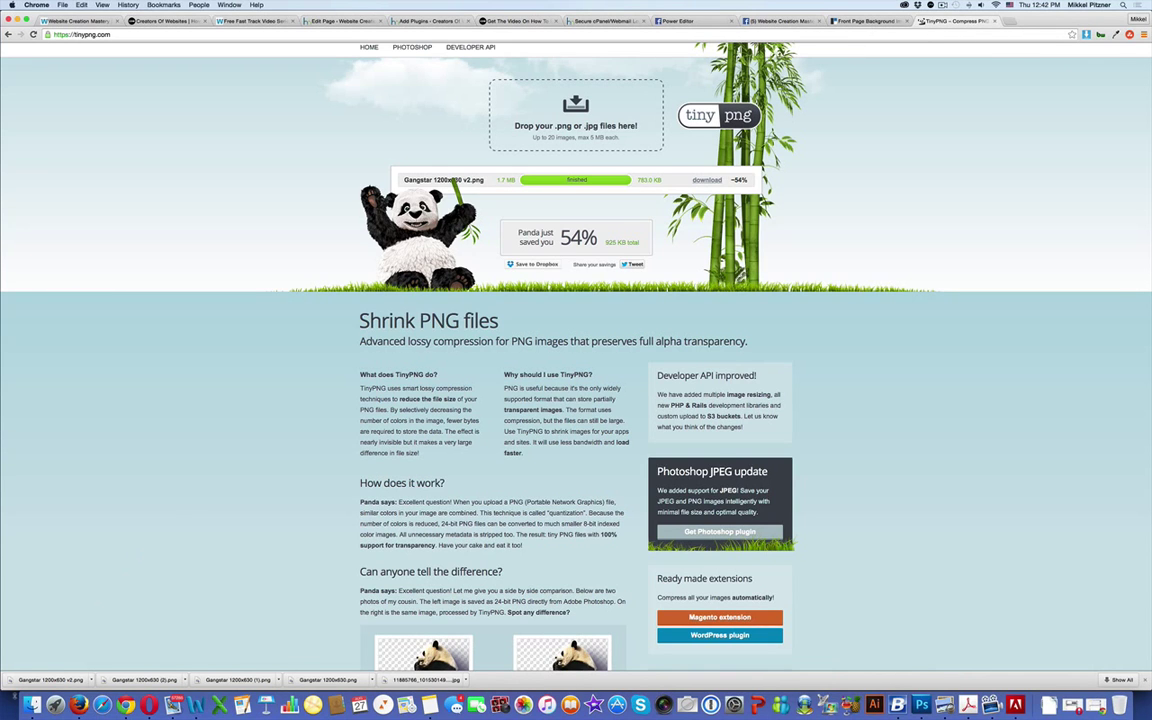
- In the Finder's Downloads folder, rename the compressed image "Gangstar Creators Of Website Website Design 1200x630 v2 tiny.png"
left_click(32, 705)
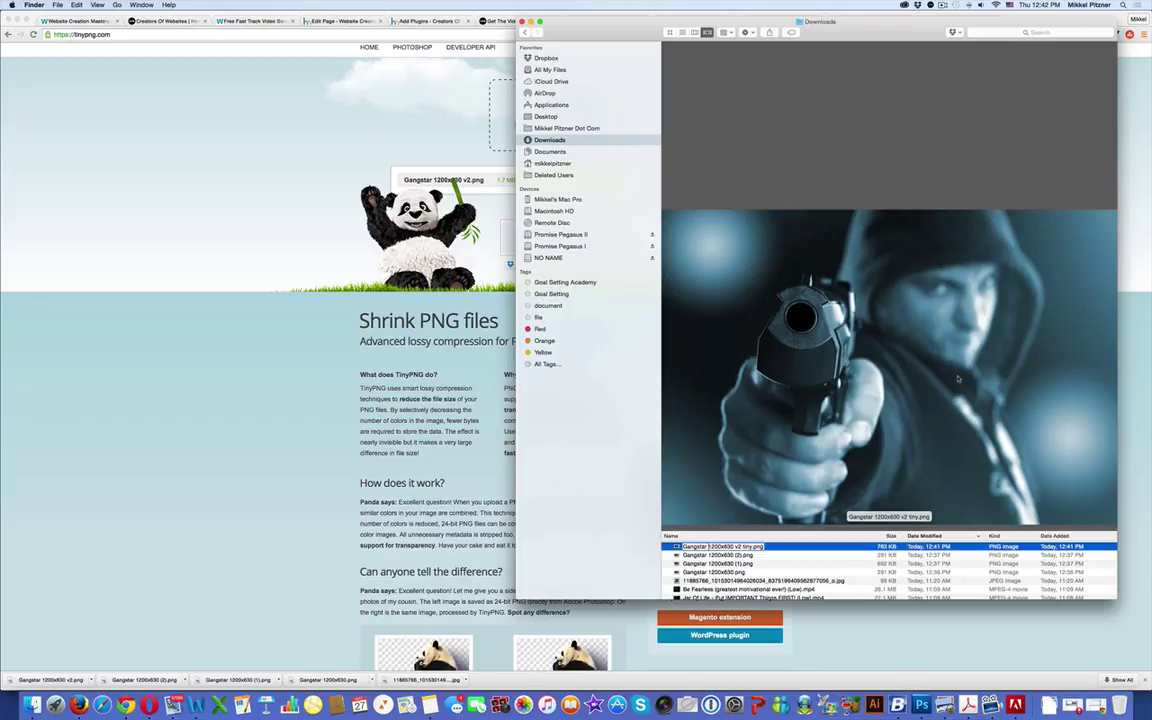
type("Creators Of Website")
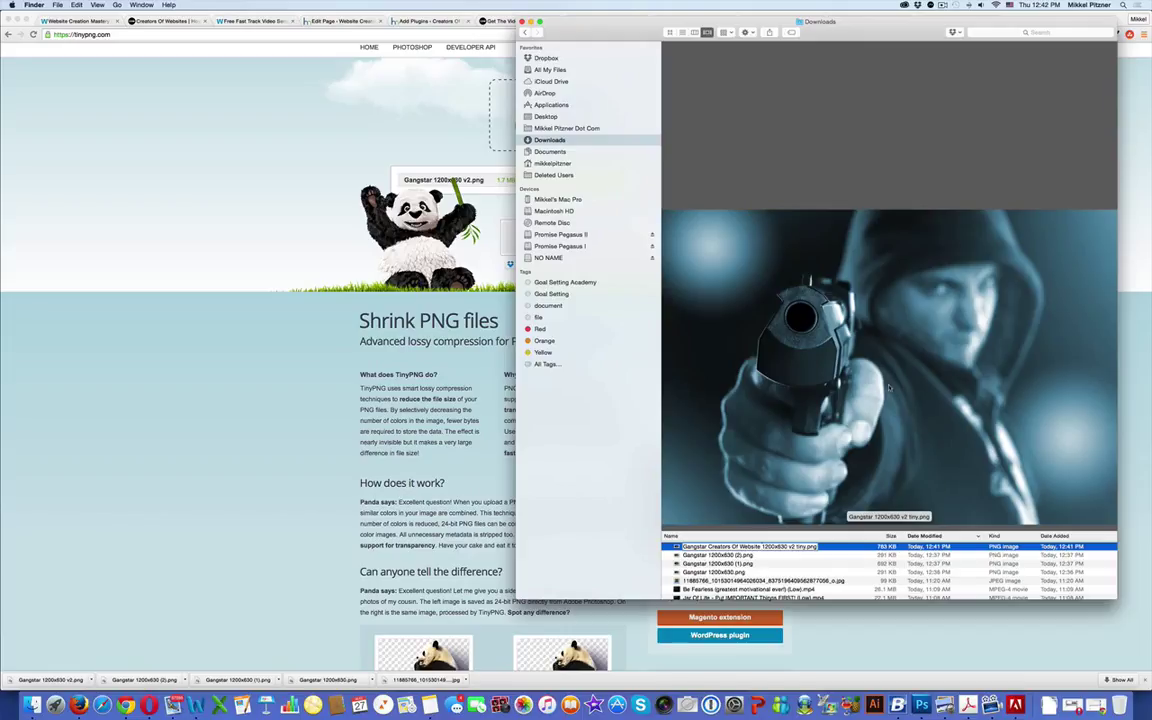
key("Return")
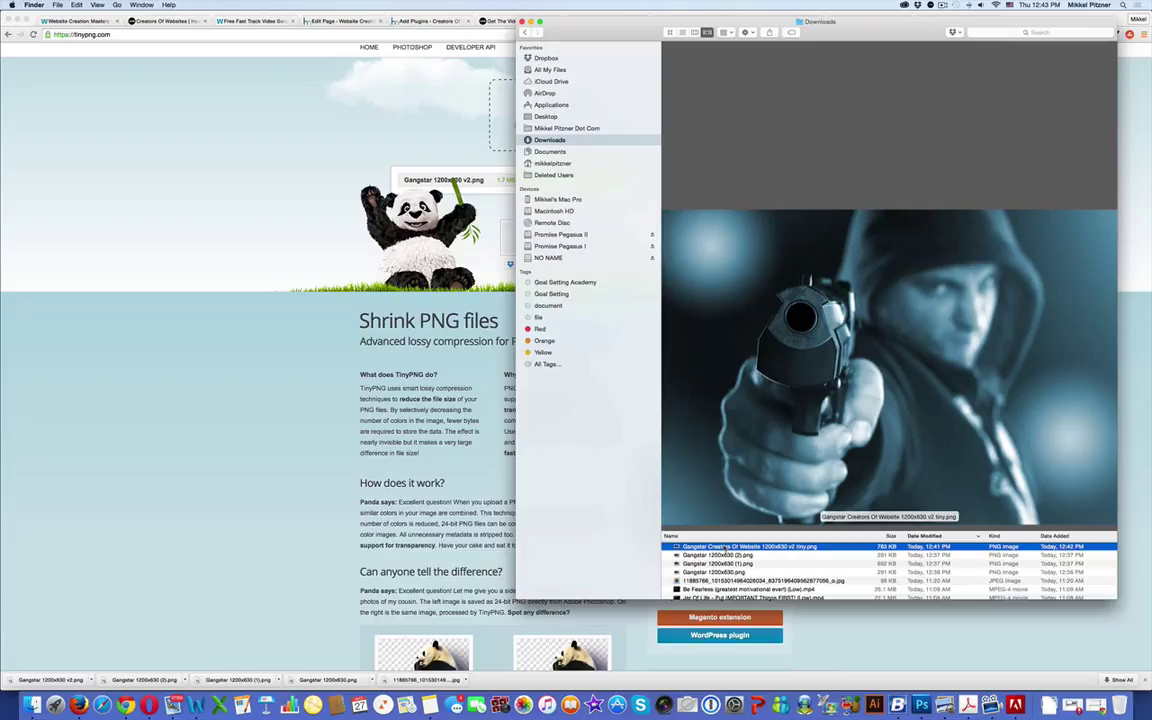
left_click(724, 548)
left_click(732, 547)
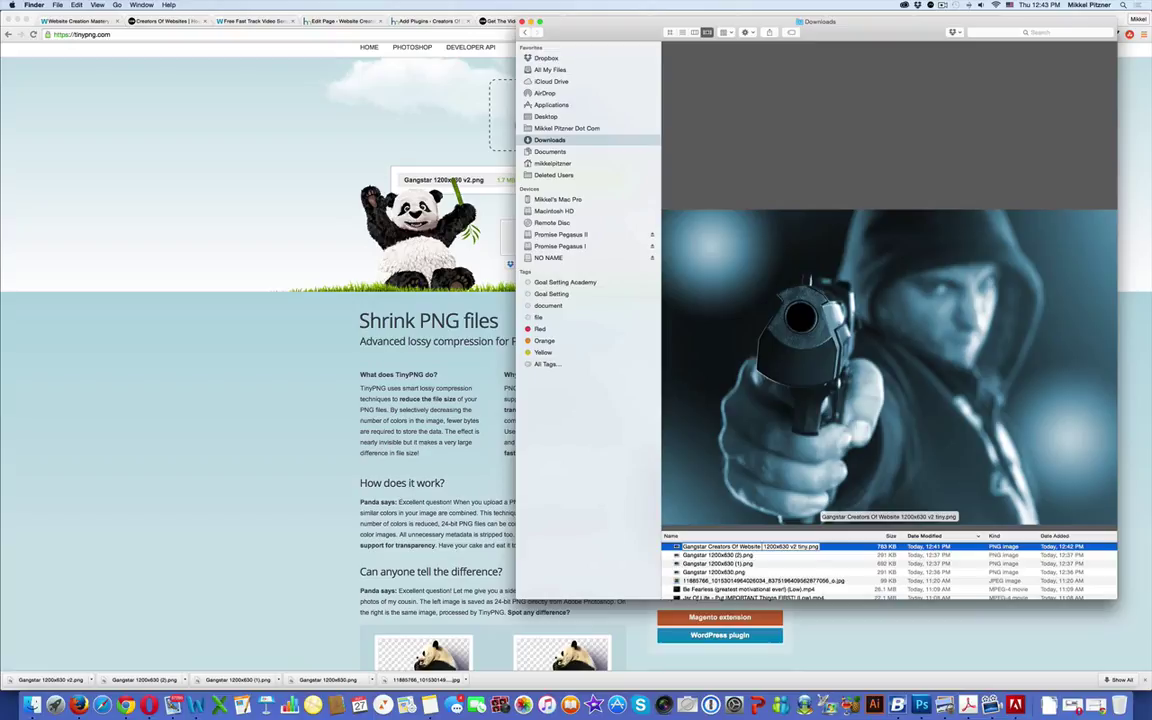
type("Website Design")
key("Return")
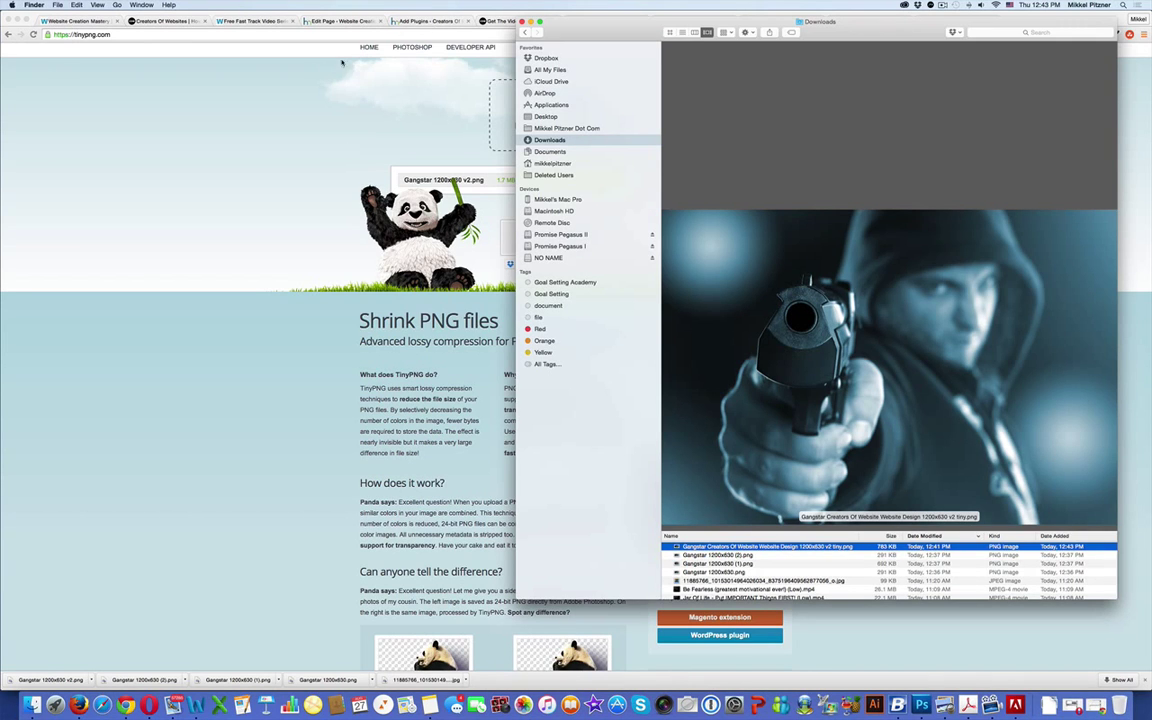
- Return to Chrome and review the website build post on the Website Creation Mastery Facebook page
left_click(310, 66)
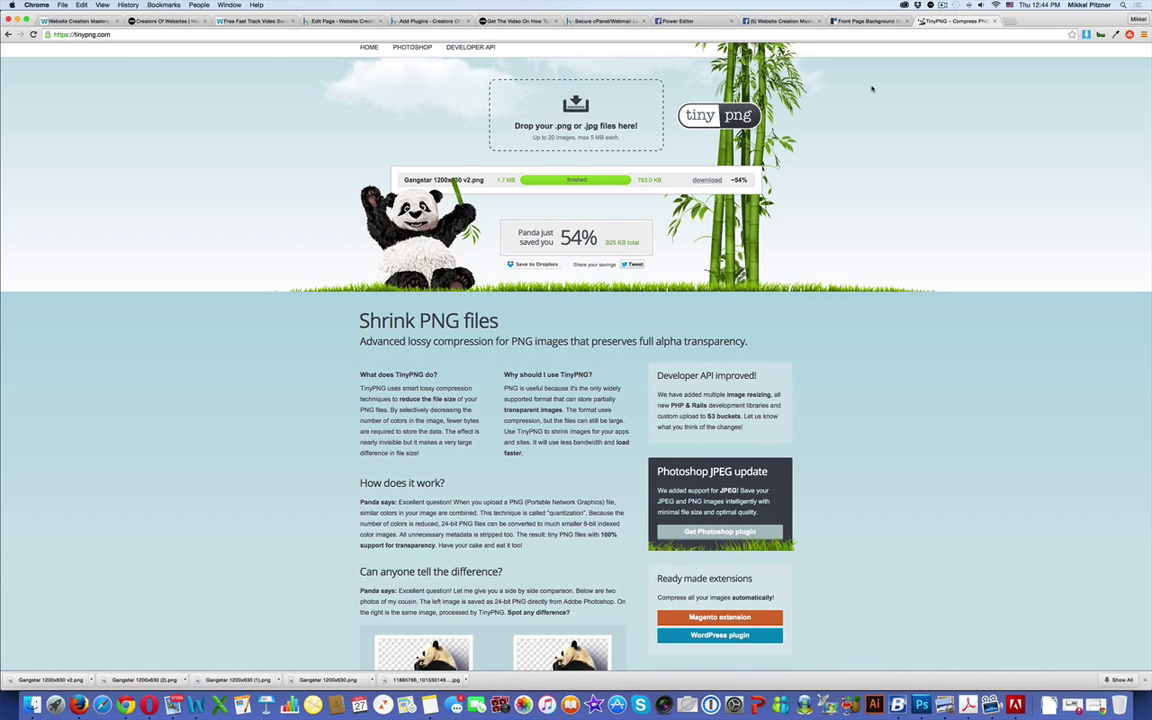
left_click(779, 21)
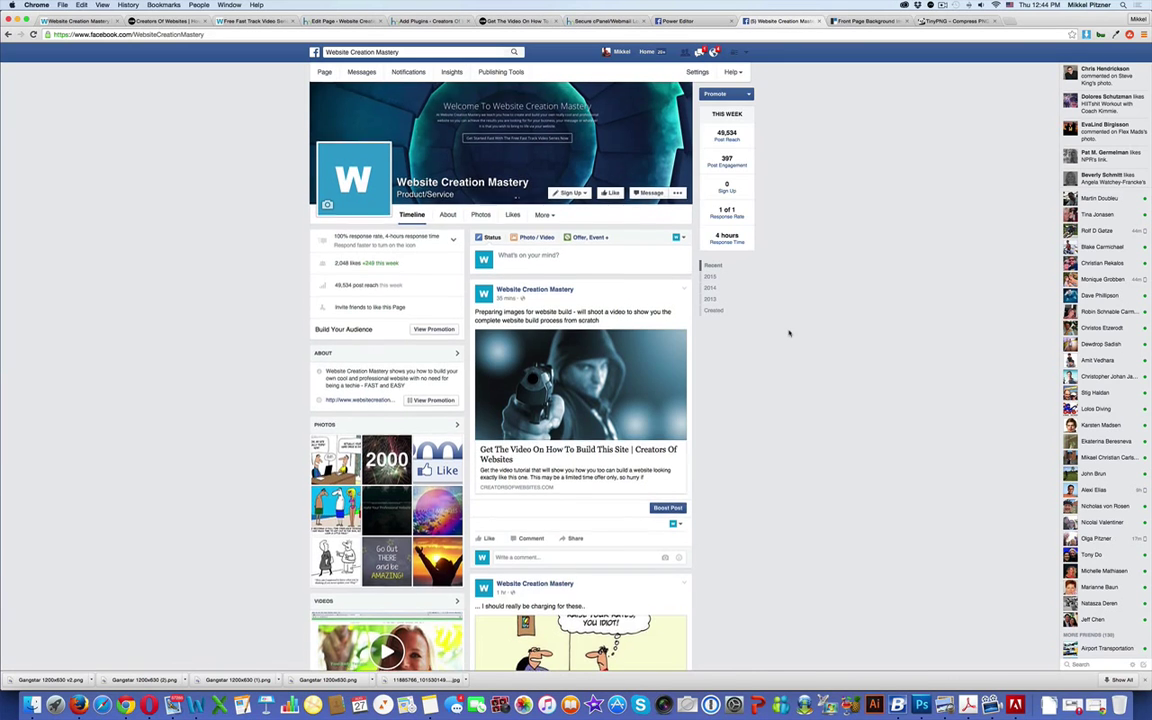
scroll(789, 331, "up", 1)
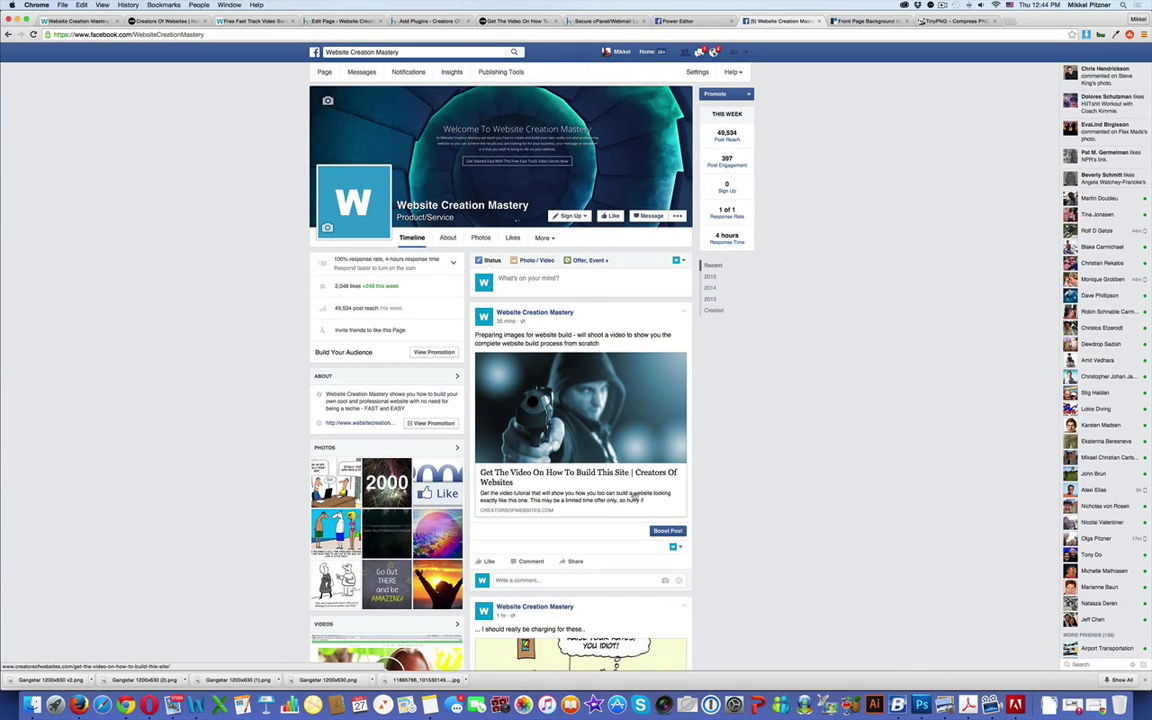
scroll(633, 496, "down", 3)
scroll(640, 470, "up", 3)
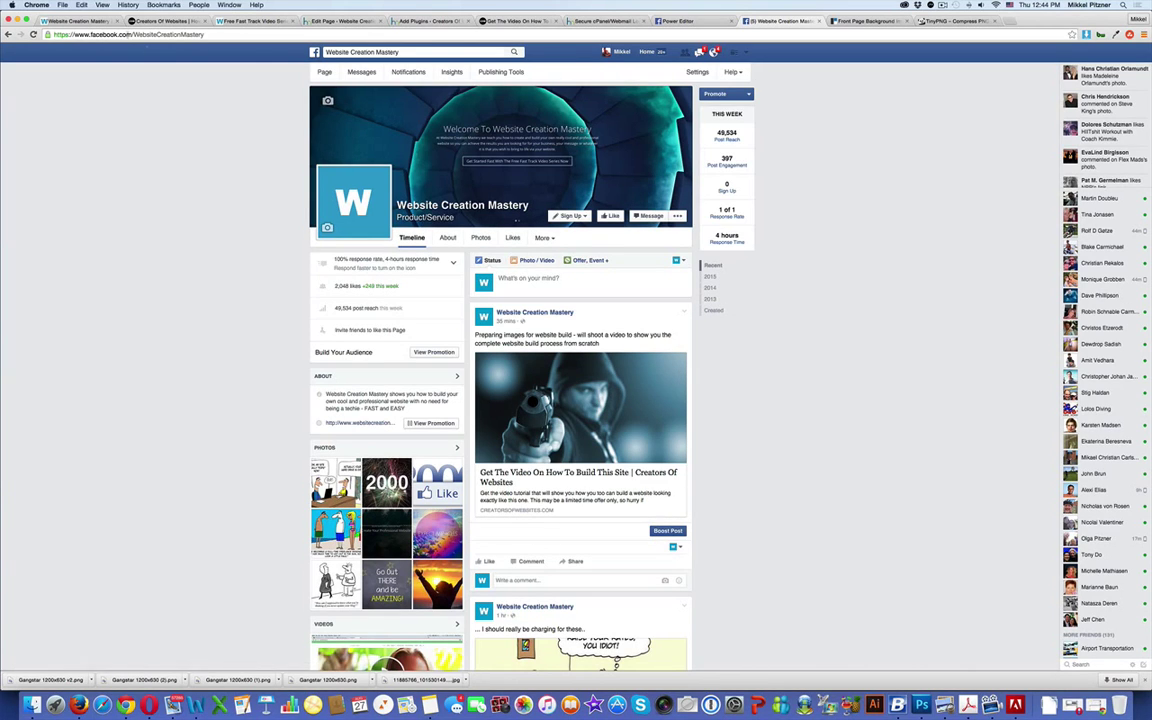
- Open the Free Fast Track Video Series page on the Website Creation Mastery site and review it down to the sign-up form
left_click(74, 21)
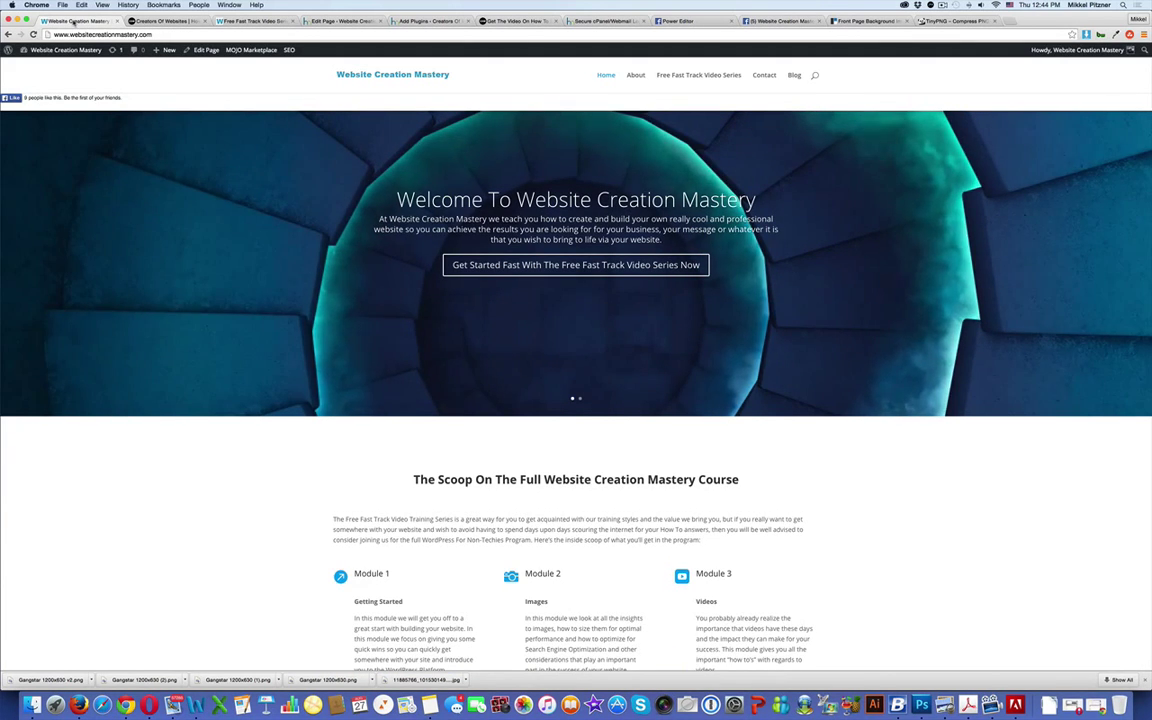
left_click(698, 76)
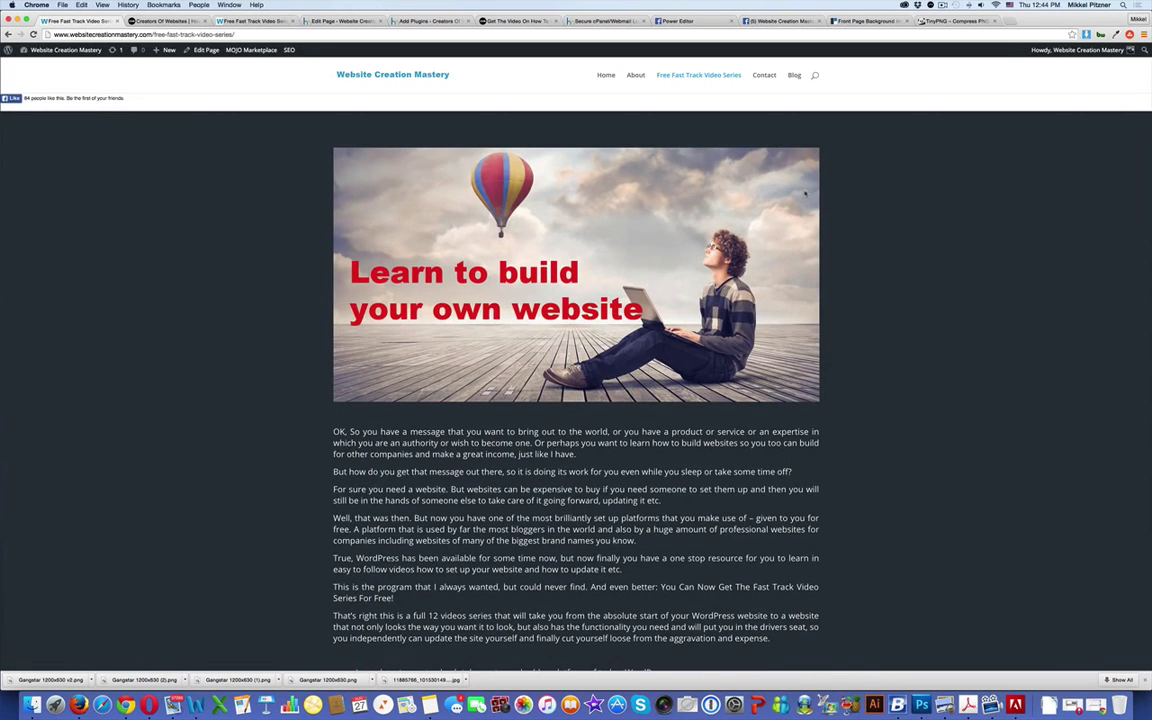
scroll(805, 193, "down", 10)
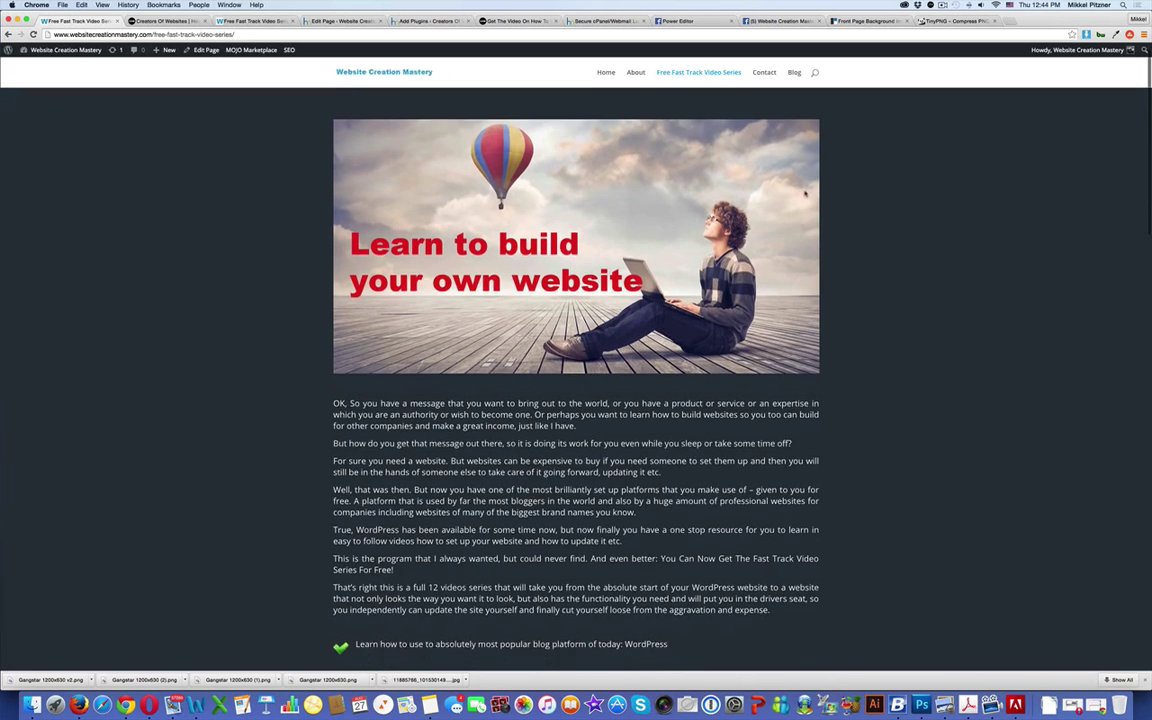
scroll(805, 193, "down", 3)
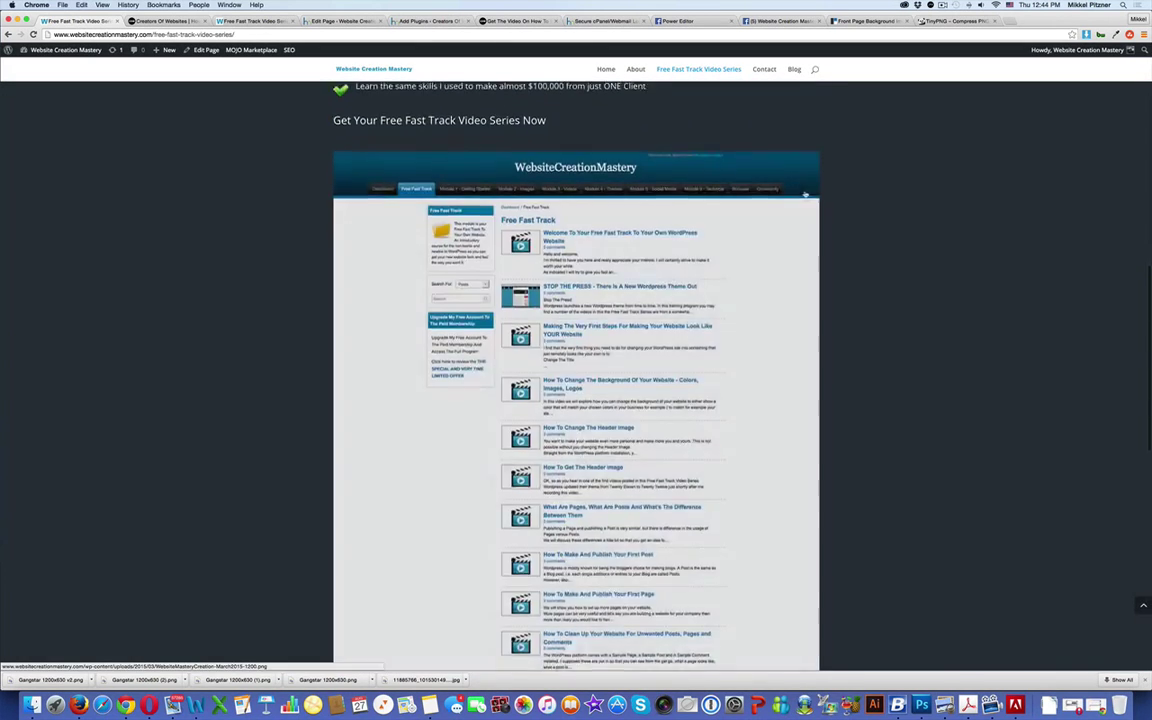
scroll(678, 452, "down", 1)
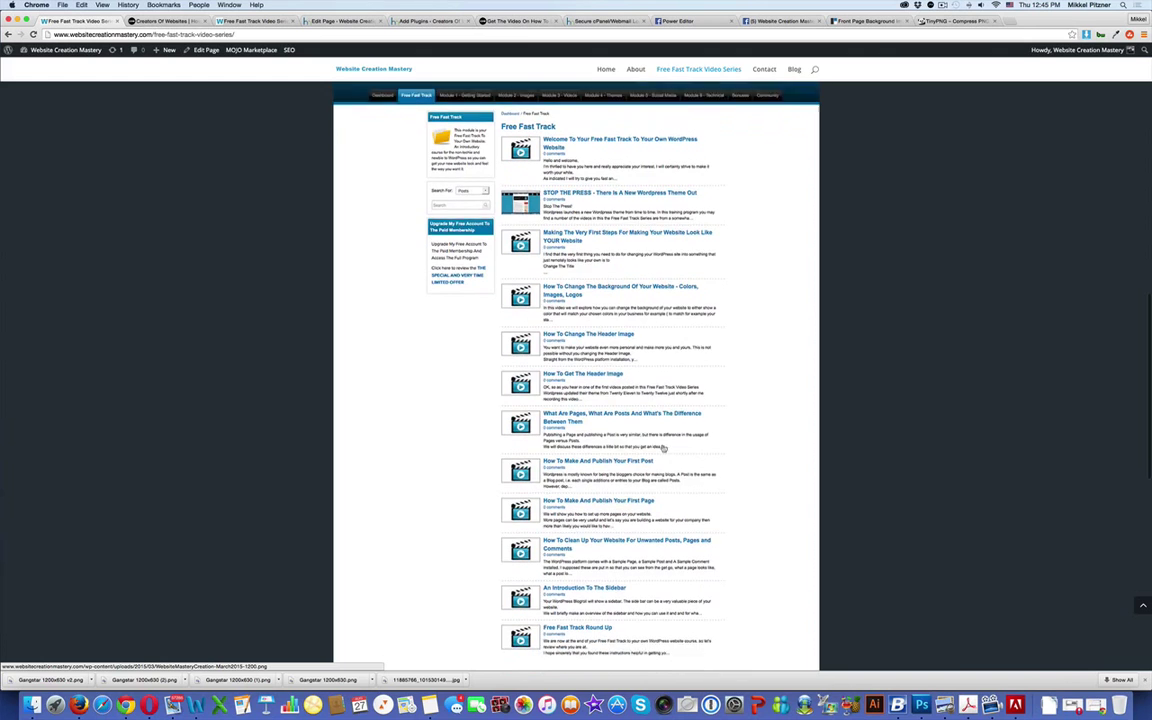
scroll(677, 432, "down", 8)
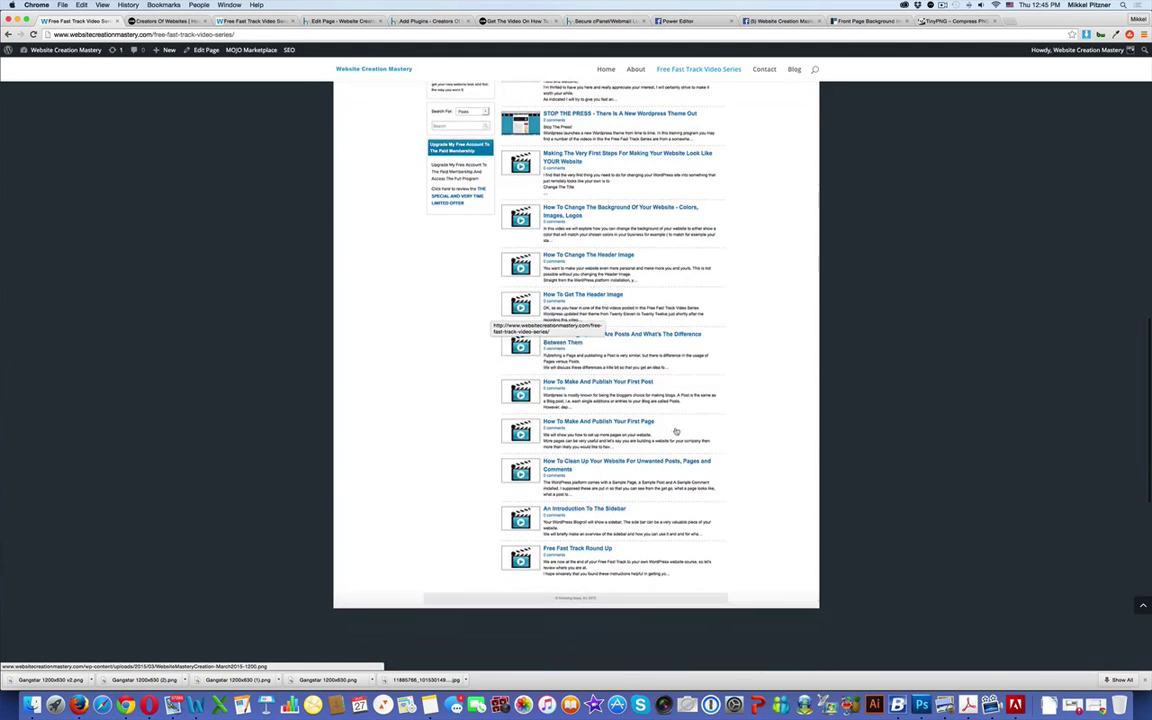
scroll(675, 431, "down", 6)
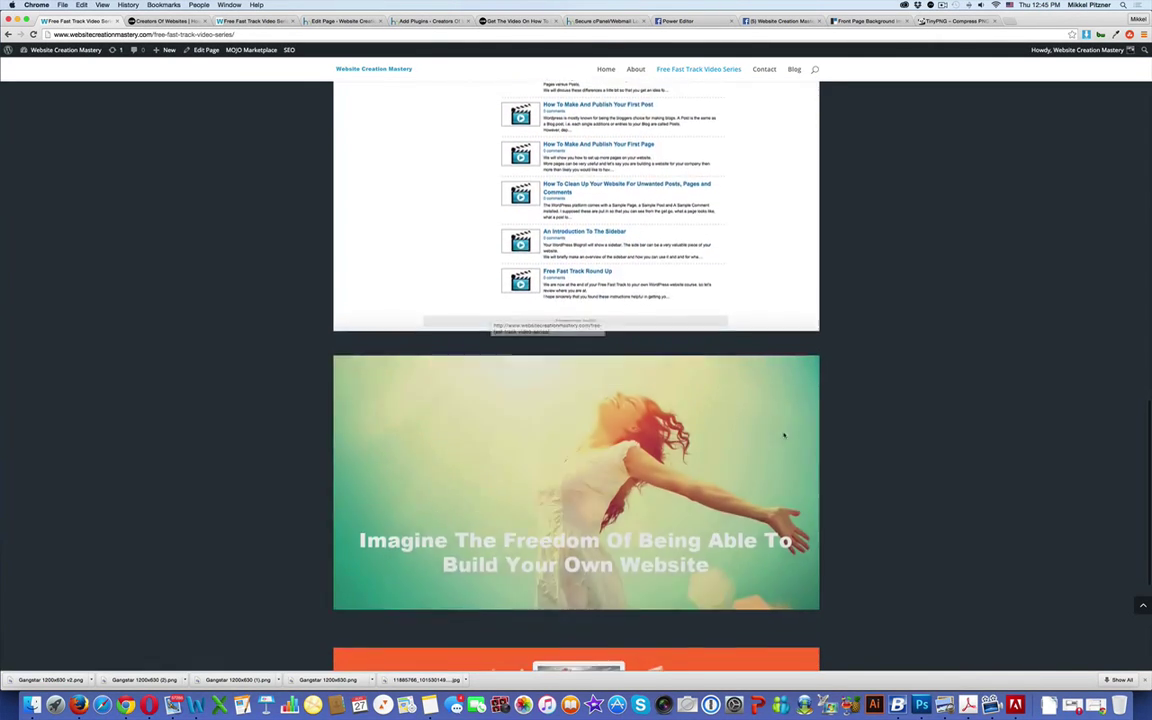
scroll(810, 436, "down", 2)
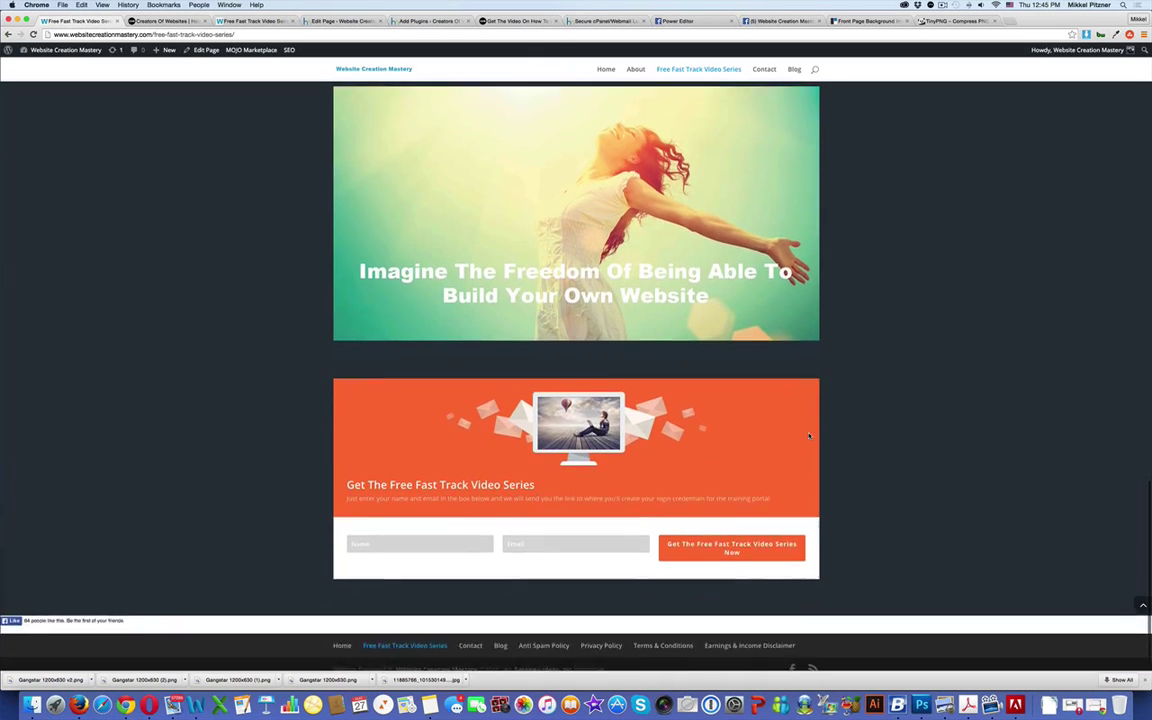